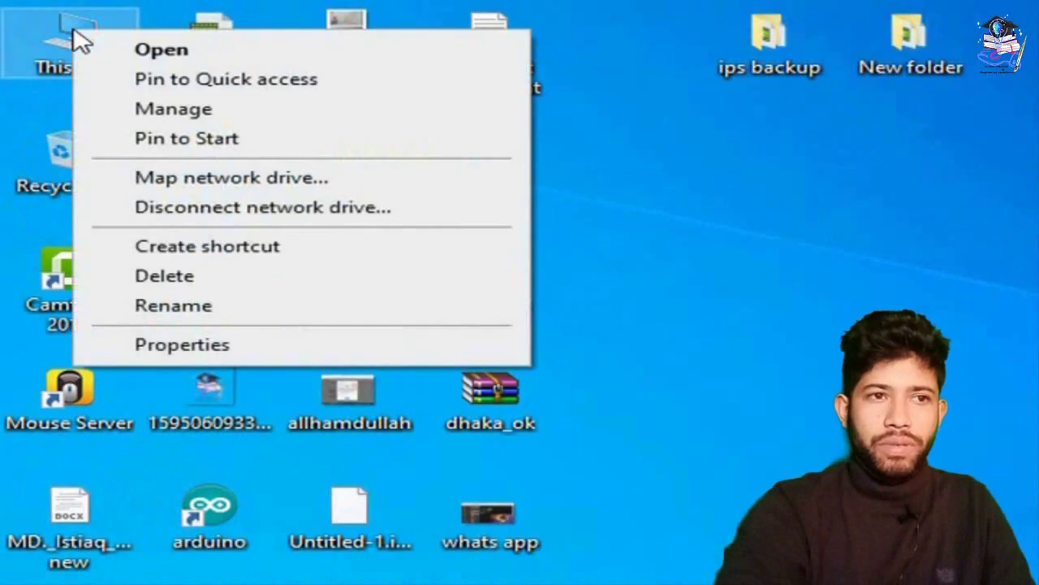
- Open Device Manager within Computer Management and expand the Ports (COM & LPT) category
left_click(134, 117)
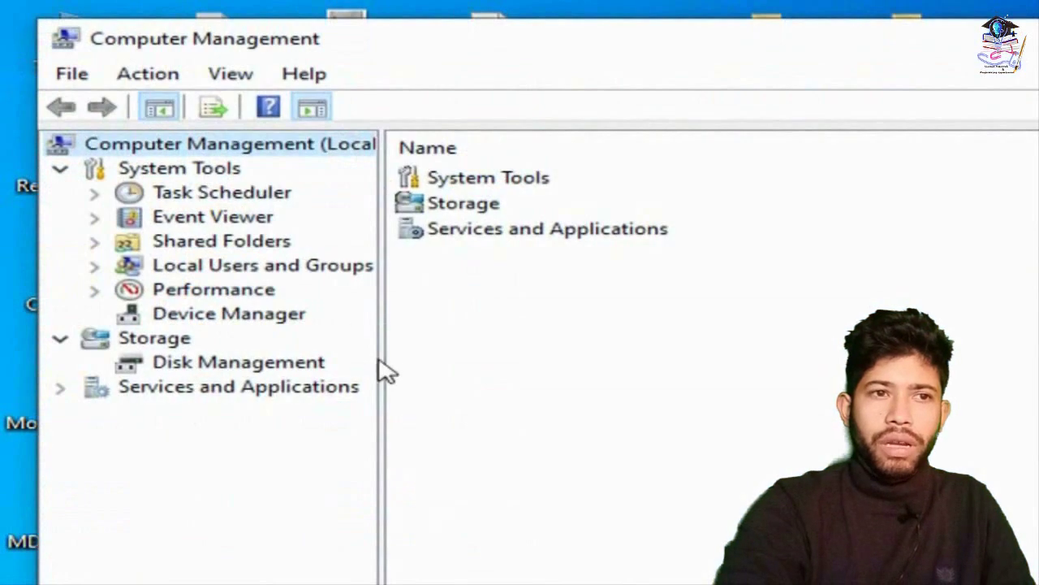
left_click(210, 313)
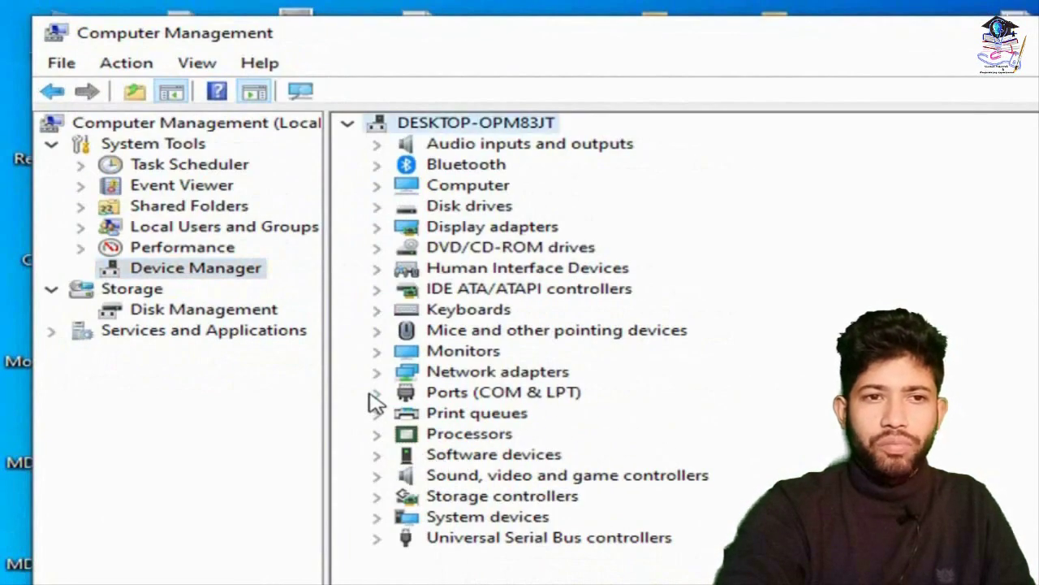
left_click(377, 393)
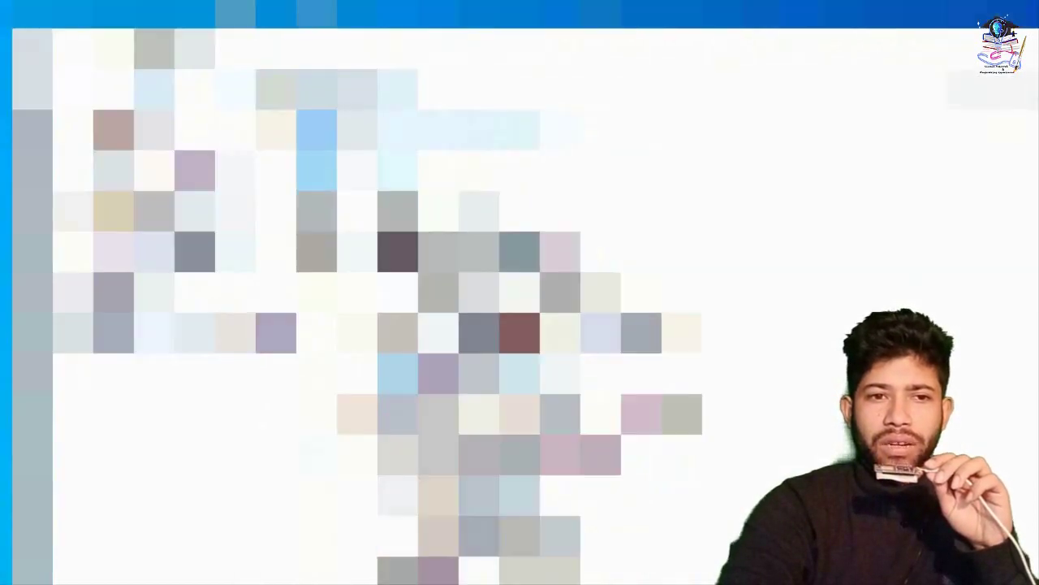
- Uninstall the USB-SERIAL CH340 (COM6) device, including deletion of its driver software
right_click(576, 475)
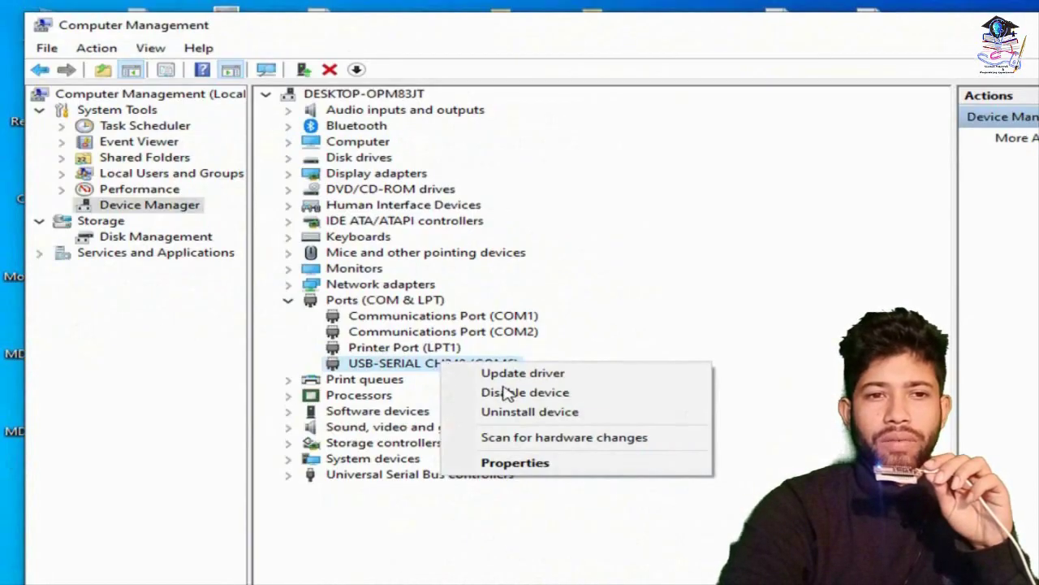
left_click(516, 415)
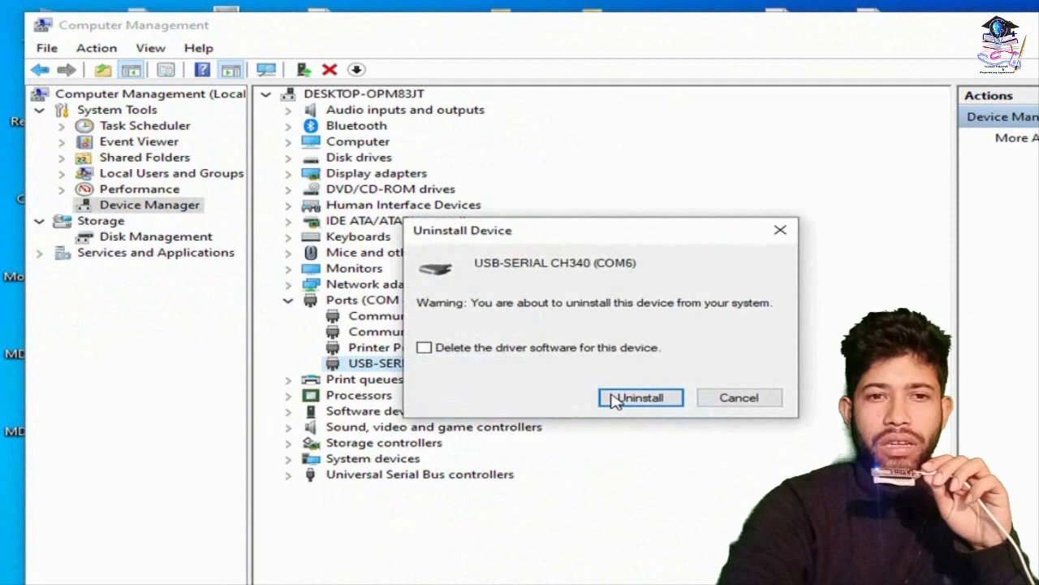
left_click(425, 348)
left_click(638, 400)
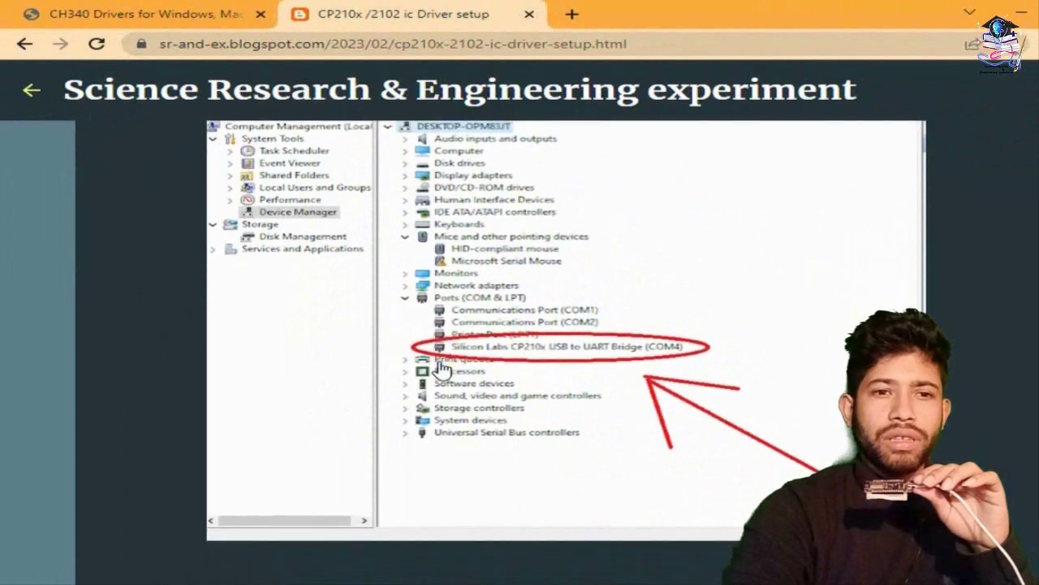
- Download the current Windows CH340 Driver from the sparks.gogo.co.nz page and open the Downloads folder in File Explorer
left_click(111, 9)
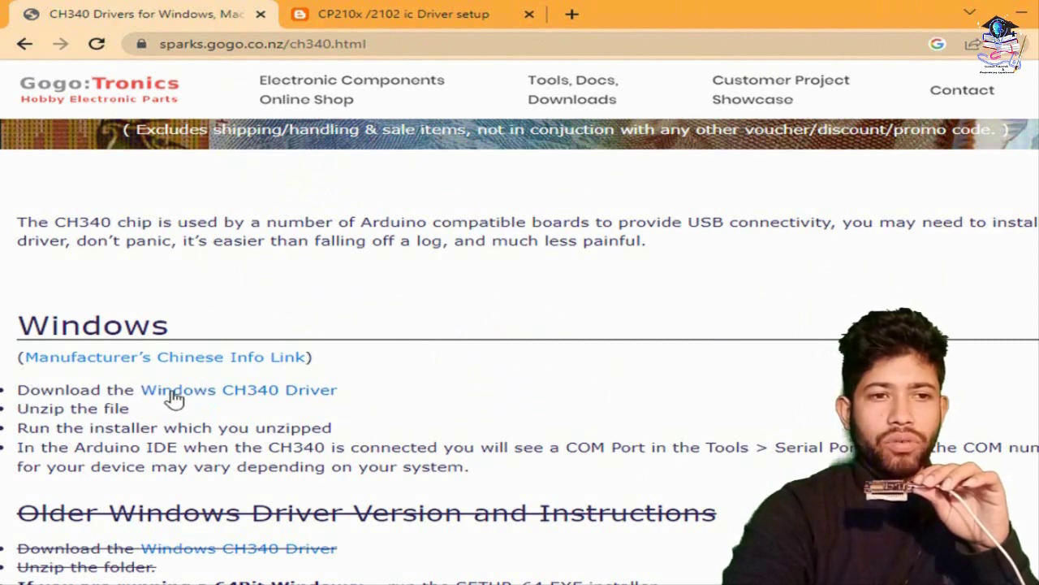
left_click(290, 391)
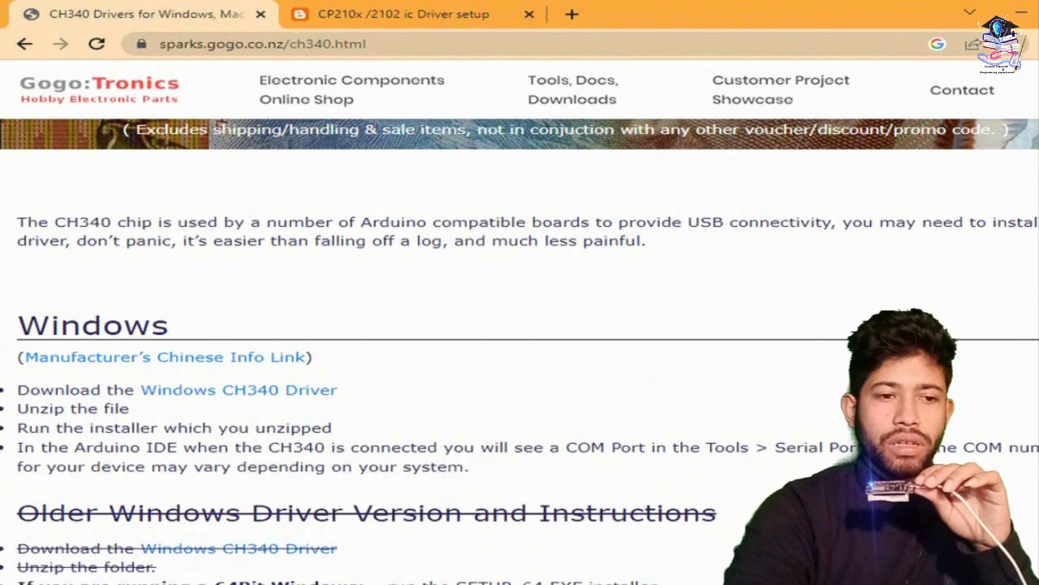
key("super+e")
left_click(101, 237)
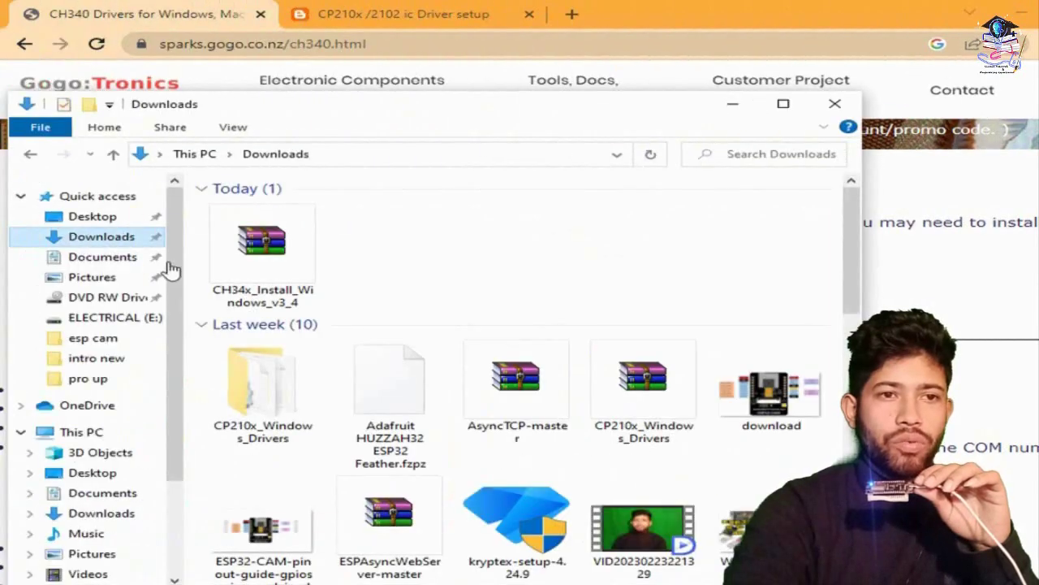
- Extract the CH34x_Install_Windows_v3_4 archive into its own folder in Downloads
left_click(254, 255)
right_click(251, 242)
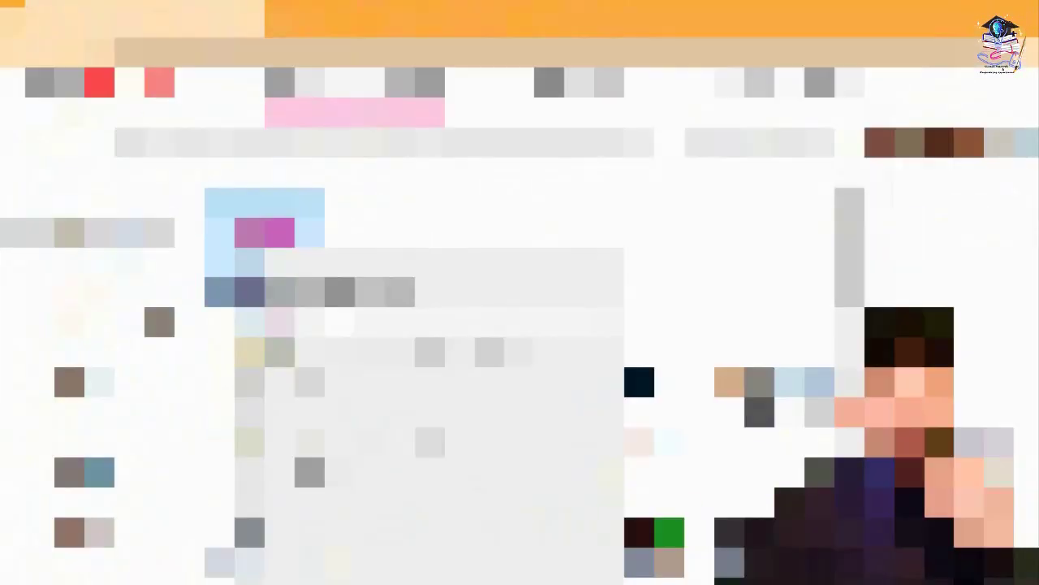
left_click(337, 311)
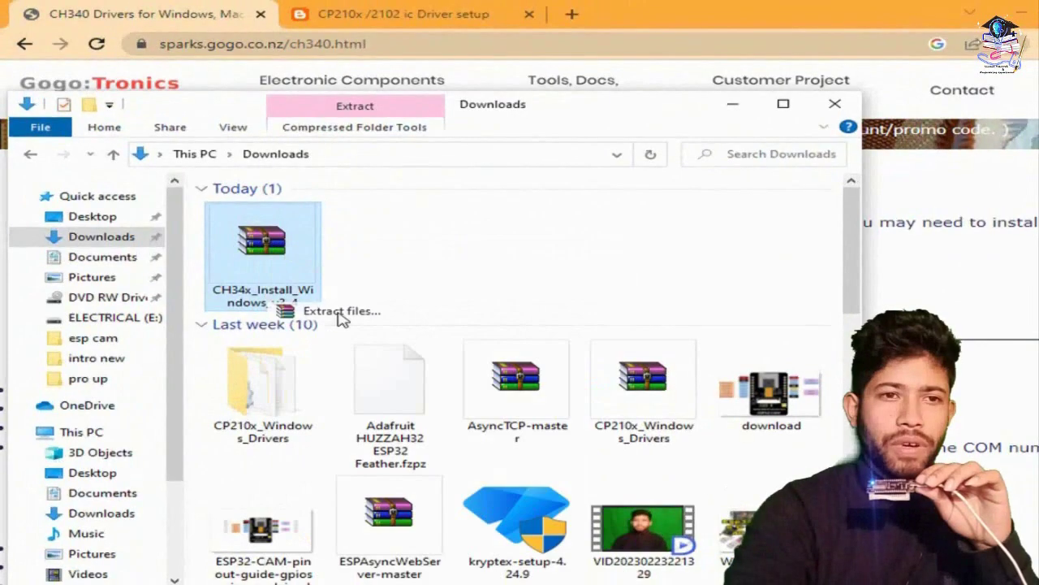
left_click(636, 490)
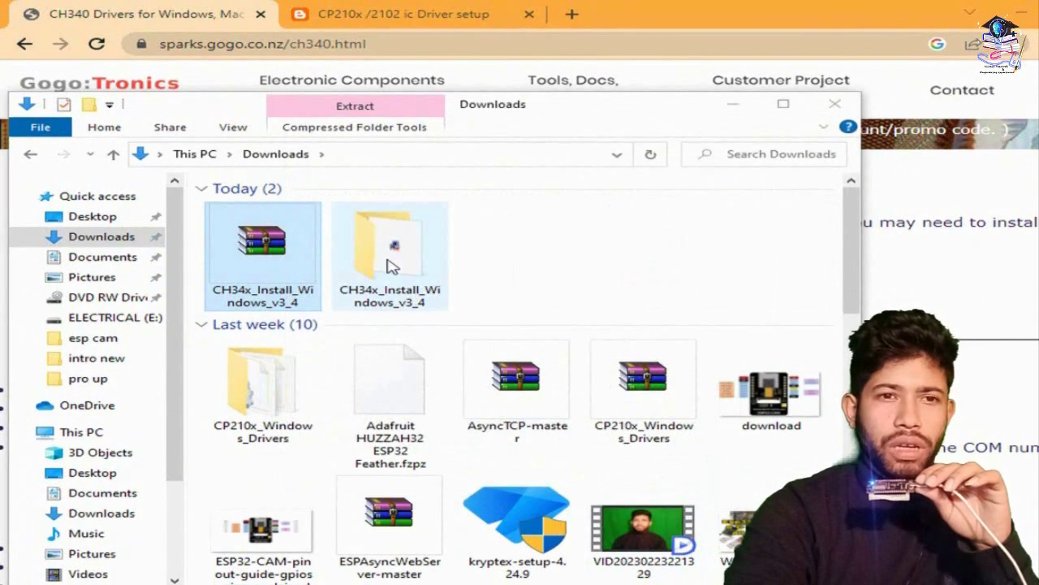
- Run the extracted CH34x_Install_Windows_v3_4 application, install the CH341SER.INF driver, and close the installer
double_click(396, 247)
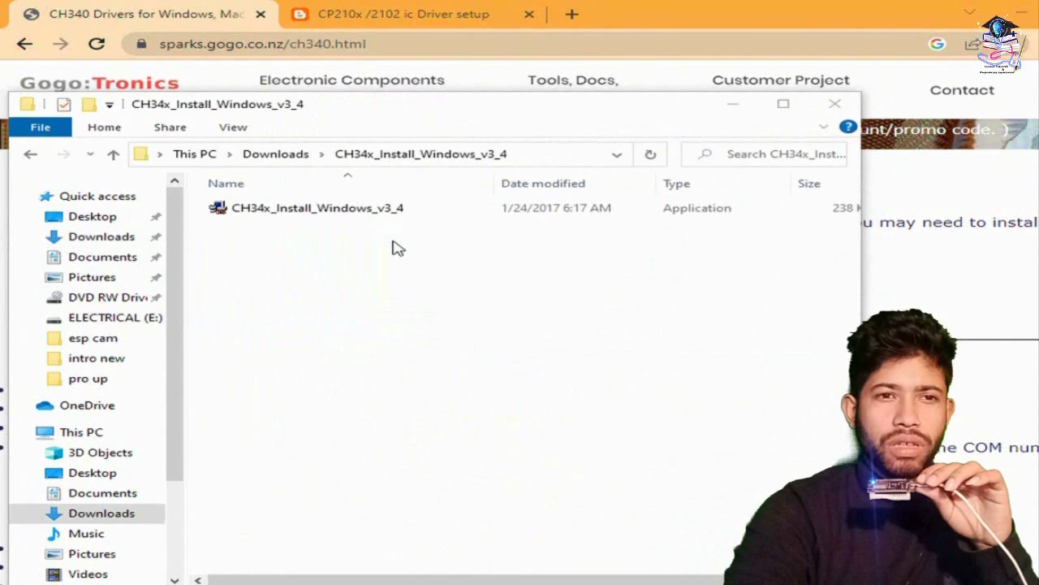
double_click(255, 211)
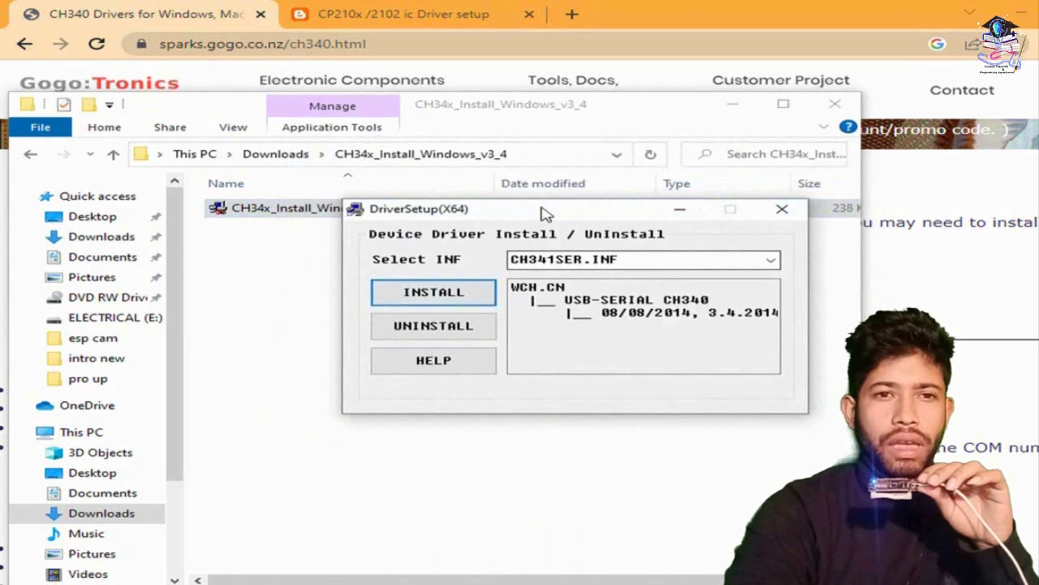
left_click_drag(546, 213, 441, 188)
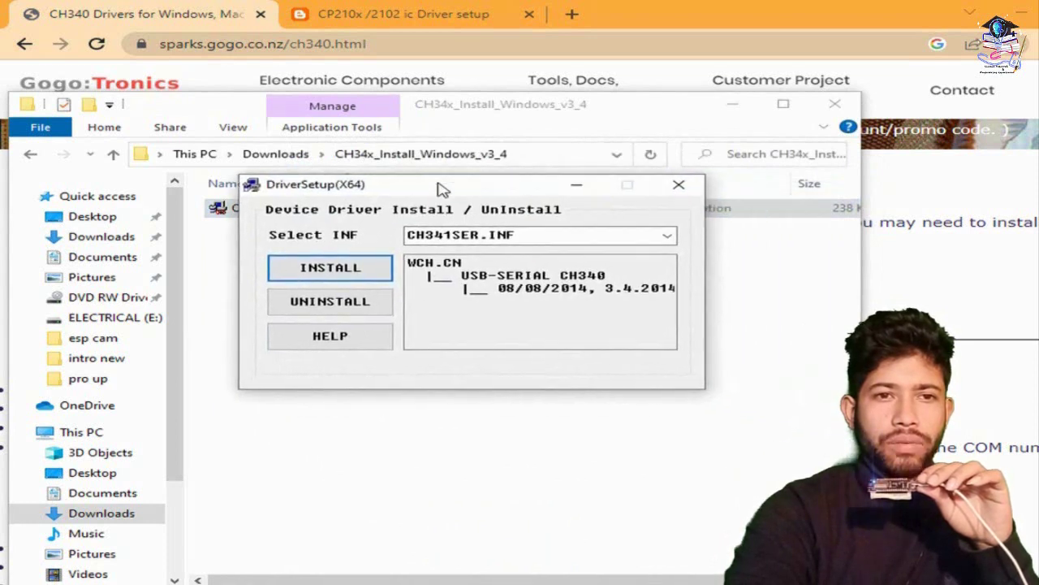
left_click(329, 271)
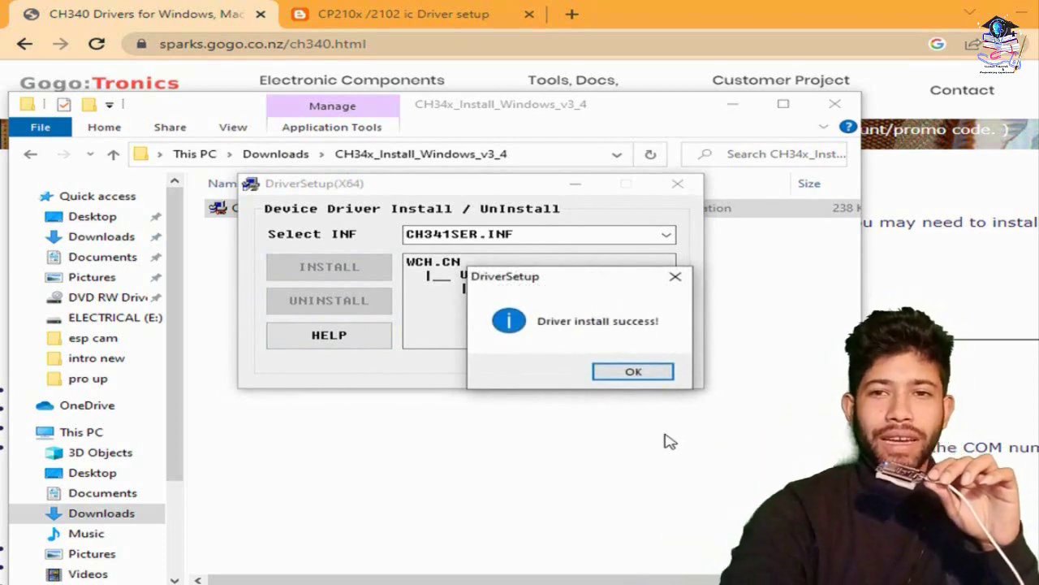
left_click(650, 373)
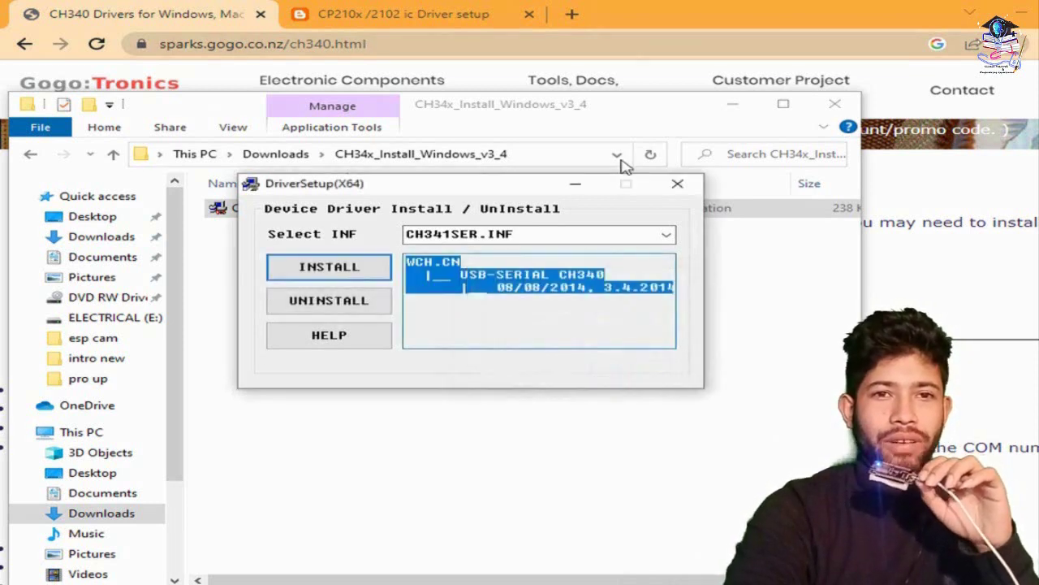
left_click(677, 183)
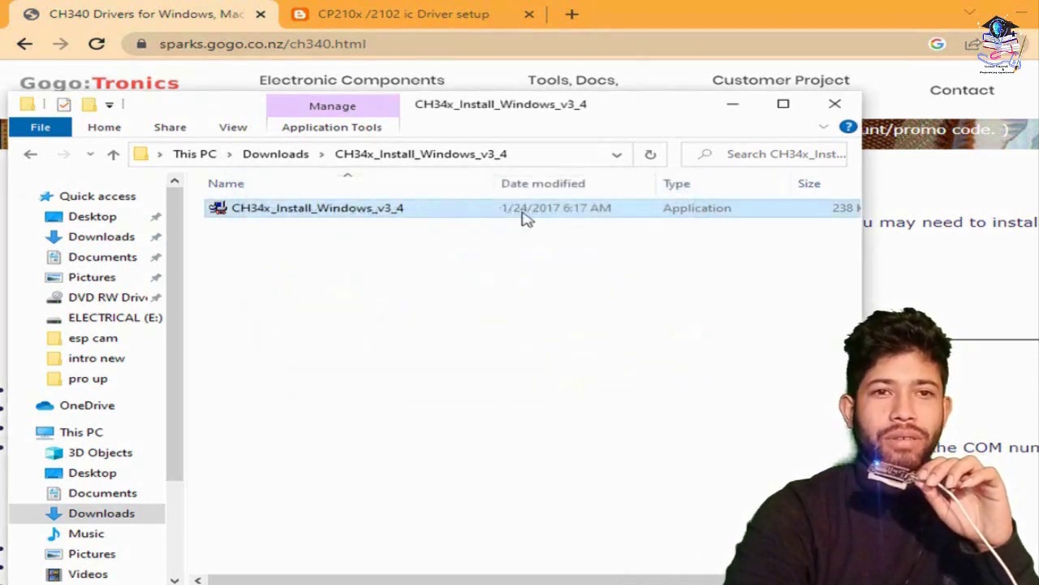
left_click(732, 104)
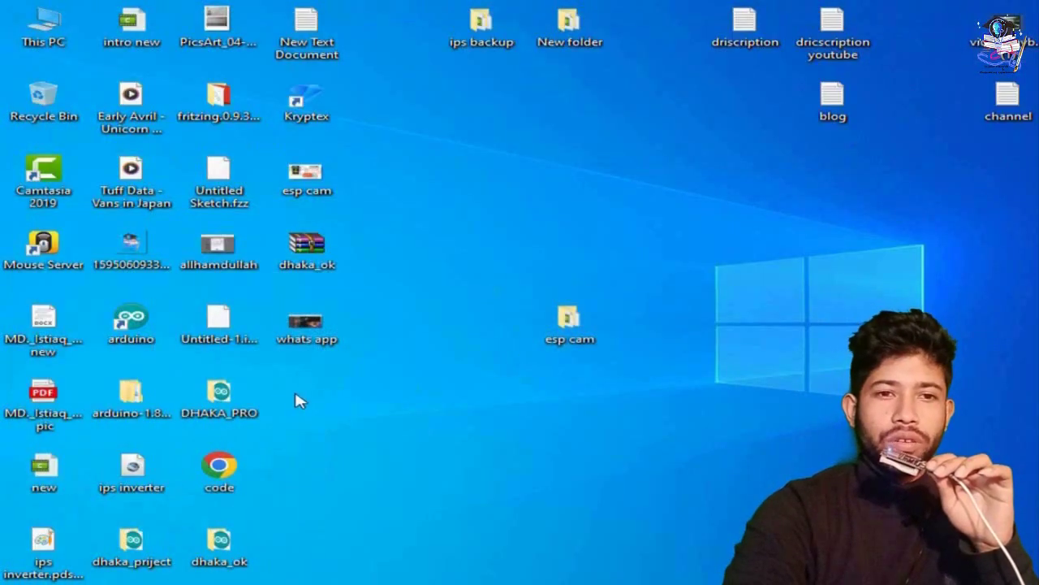
- Launch the Arduino IDE from the arduino-1.8.2 folder on the desktop and refresh the desktop
double_click(134, 398)
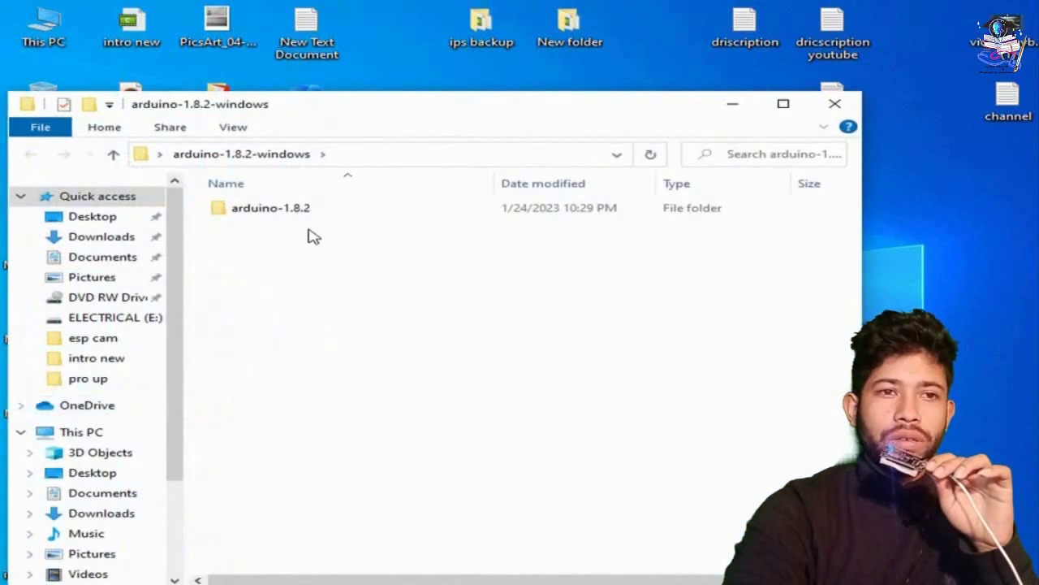
double_click(315, 209)
double_click(283, 366)
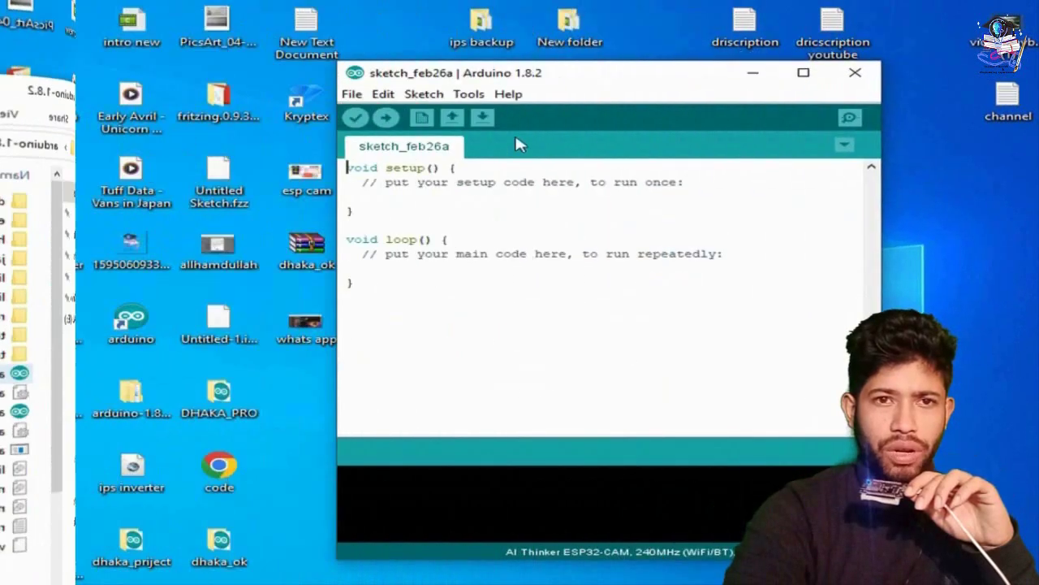
right_click(975, 367)
left_click(962, 429)
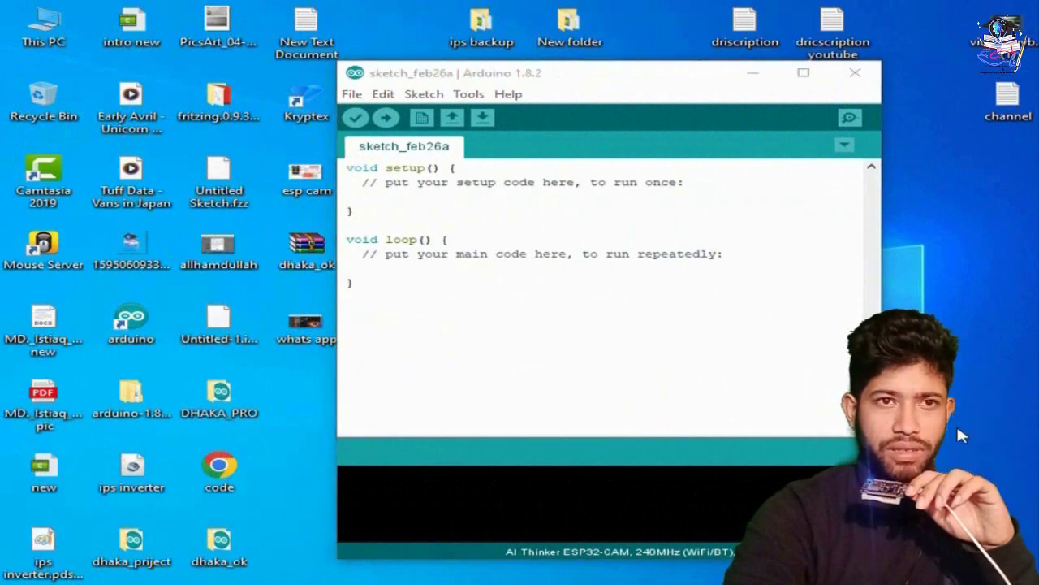
- Open the Additional Boards Manager URLs list in the Arduino preferences and review the ESP32 and ESP8266 entries
left_click(352, 94)
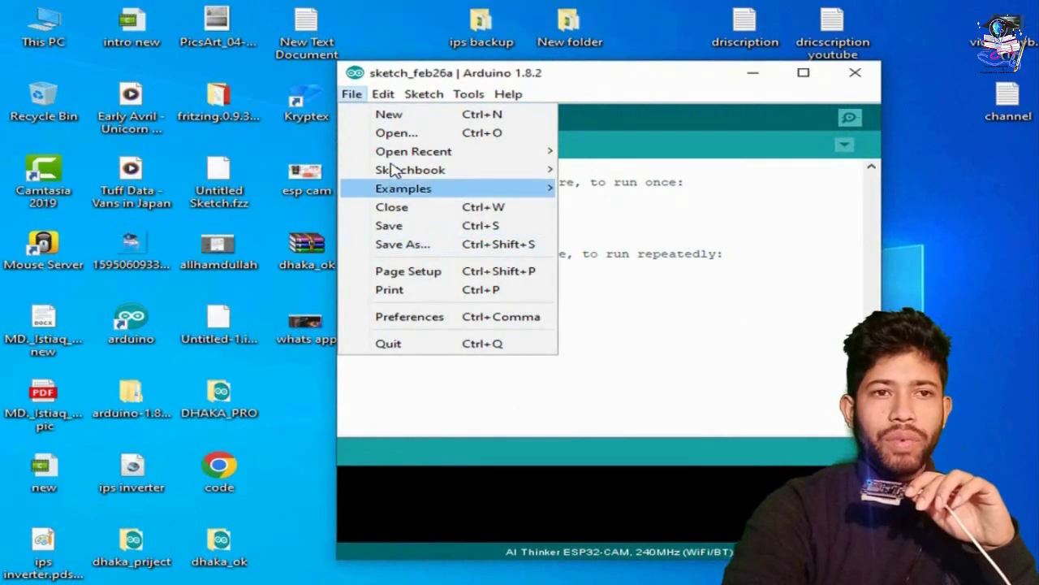
left_click(421, 317)
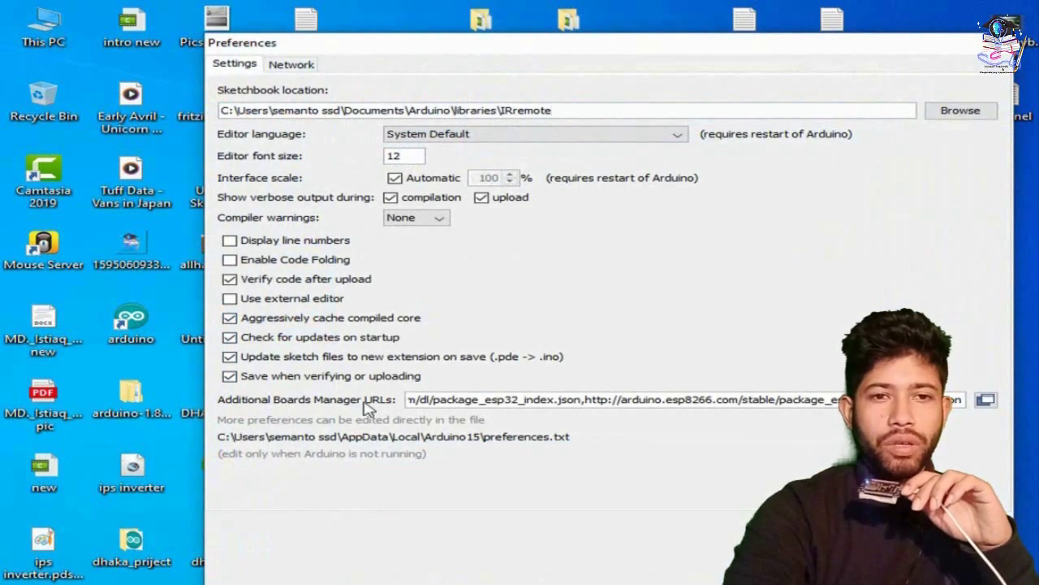
left_click(986, 400)
right_click(1023, 438)
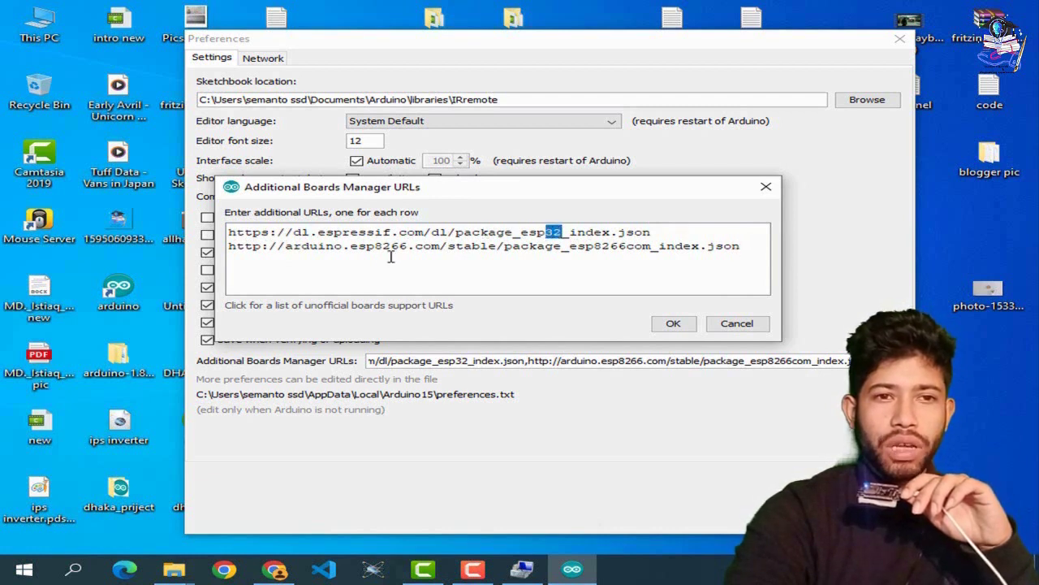
double_click(404, 246)
triple_click(427, 254)
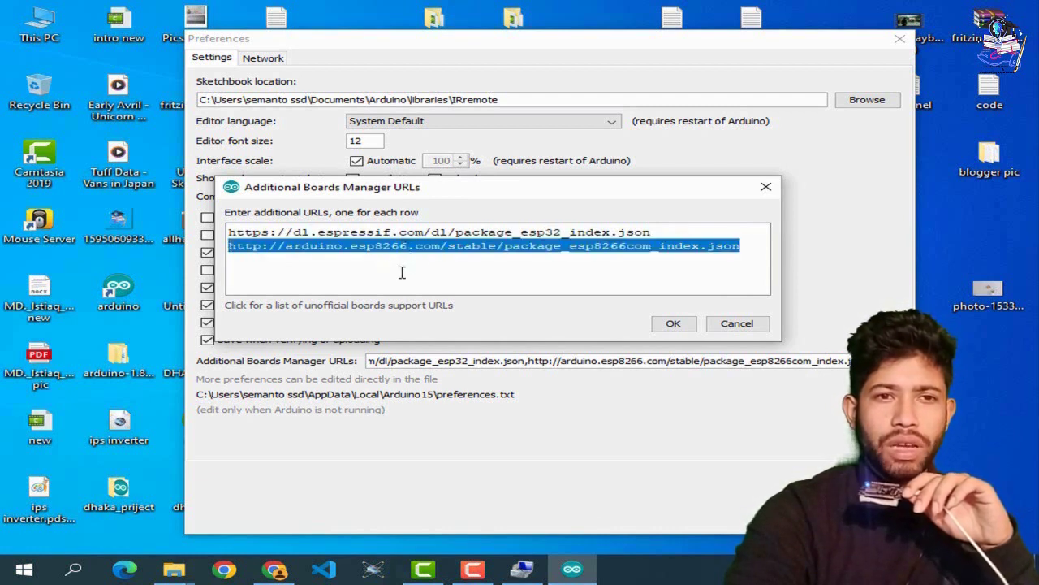
left_click(401, 272)
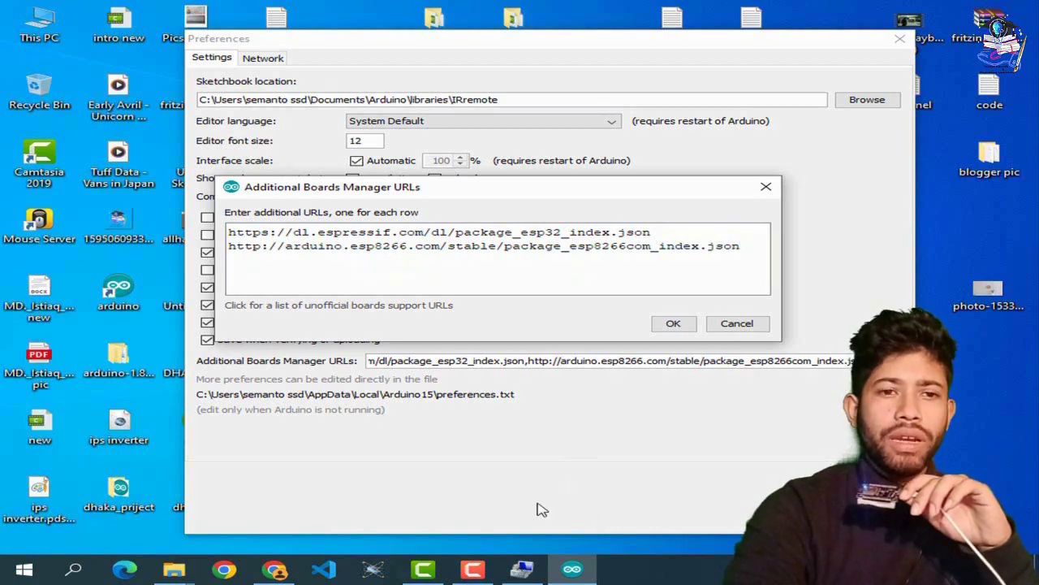
- Switch to Chrome and copy the ESP32 and ESP8266 boards manager URLs from the CP210x /2102 driver setup blog page
left_click(275, 570)
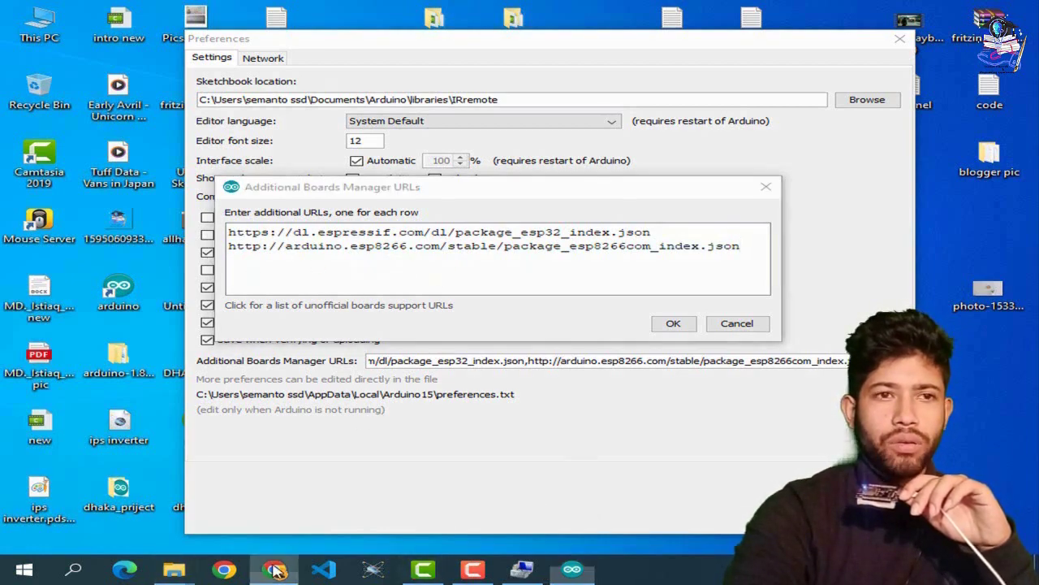
left_click(324, 10)
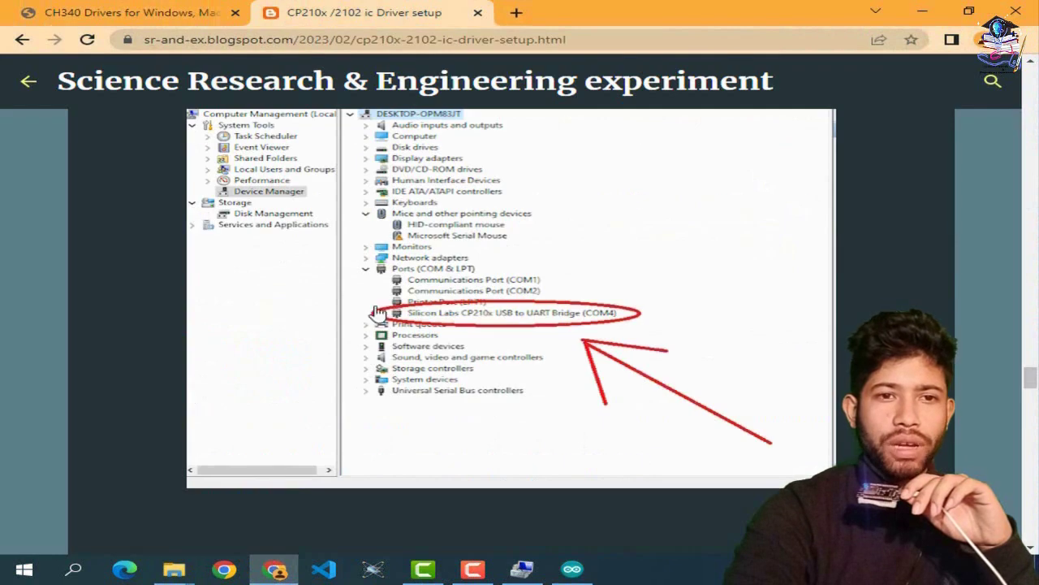
scroll(399, 357, "down", 5)
scroll(399, 358, "down", 2)
scroll(398, 355, "up", 3)
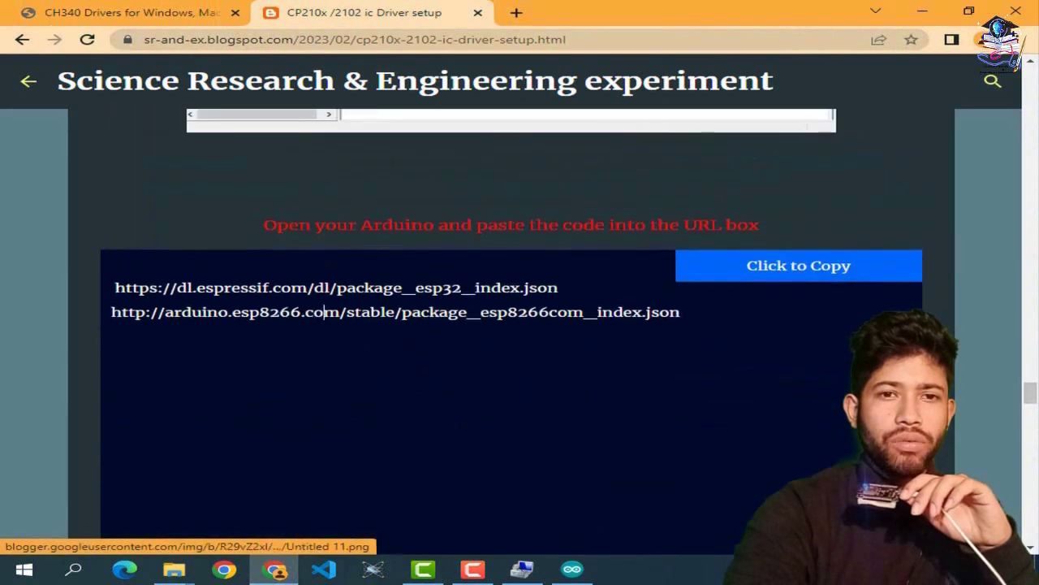
left_click_drag(685, 311, 50, 317)
left_click(765, 277)
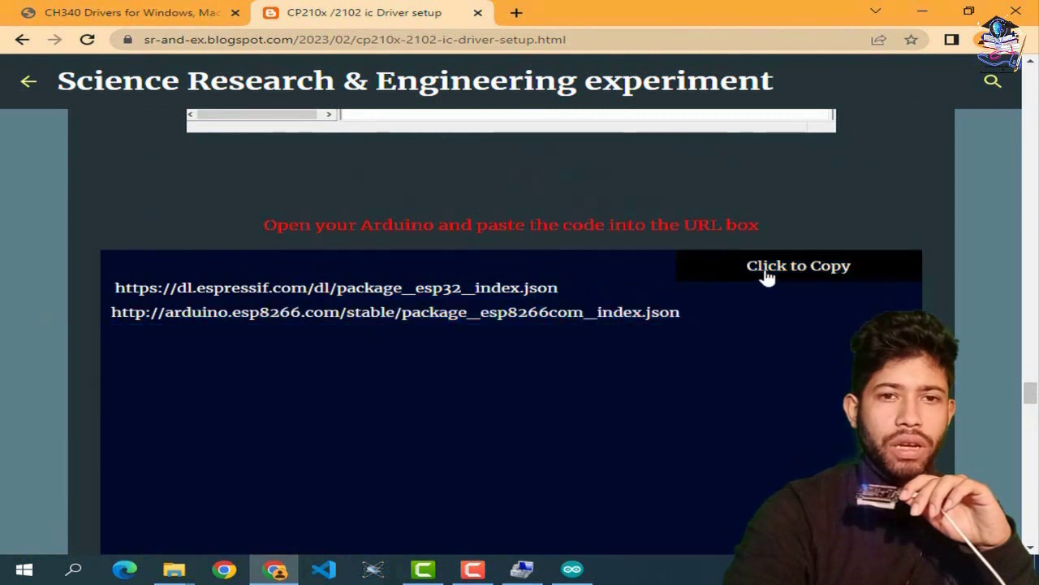
left_click(613, 312)
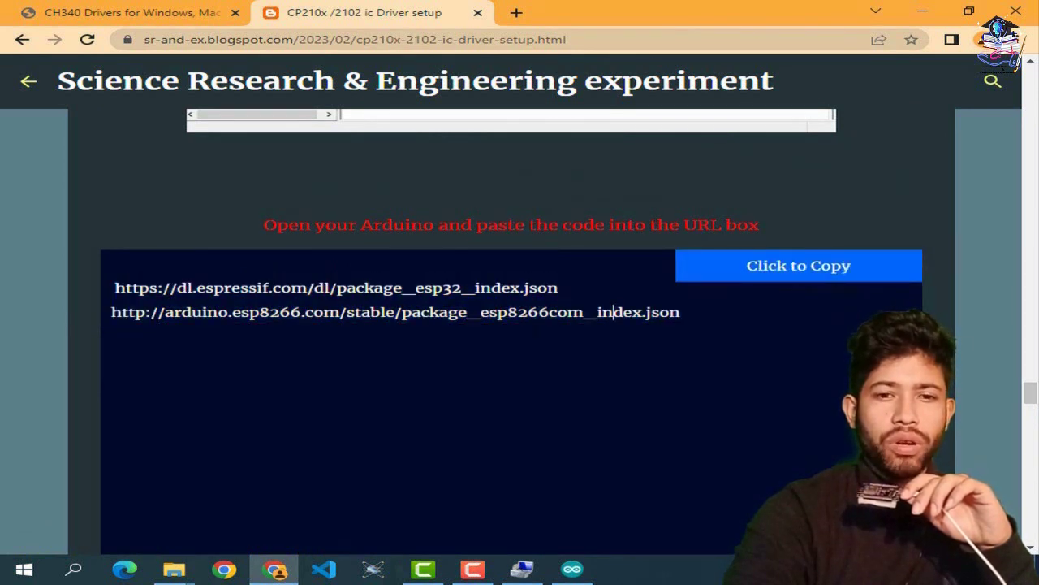
- Switch to the Arduino IDE and search the Boards Manager for esp8266
left_click(572, 568)
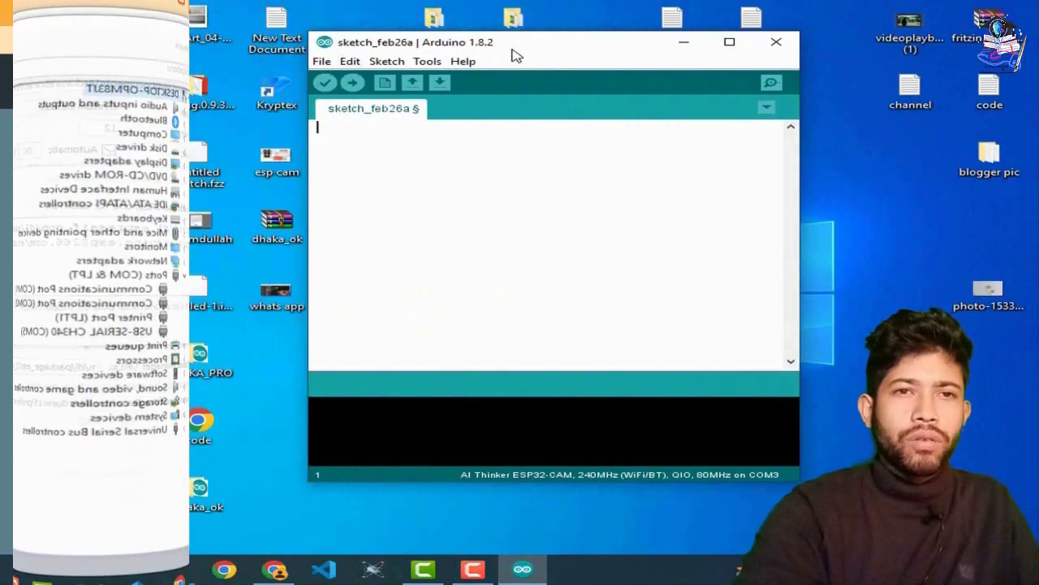
left_click_drag(610, 56, 543, 67)
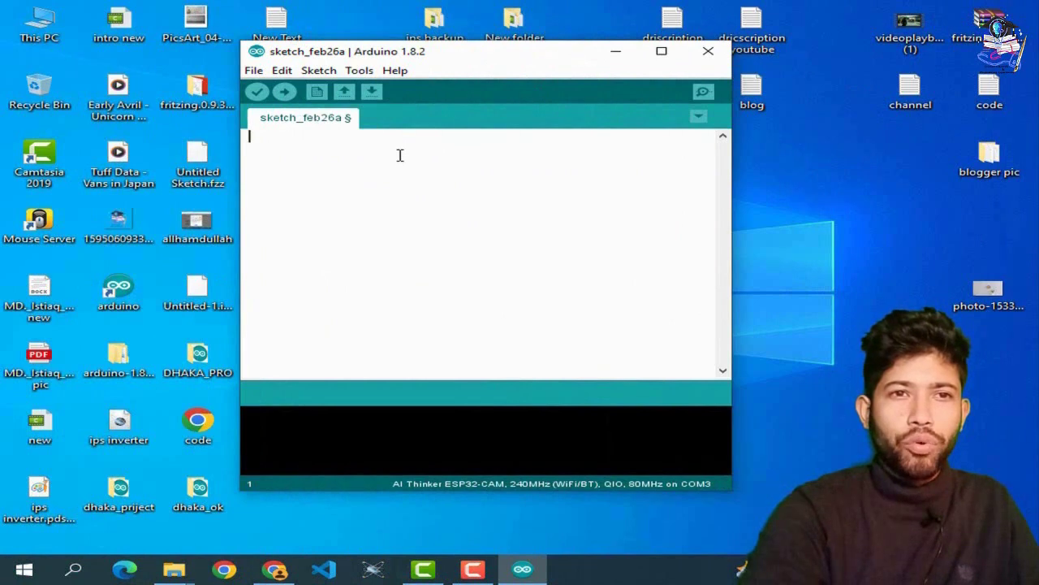
left_click(359, 70)
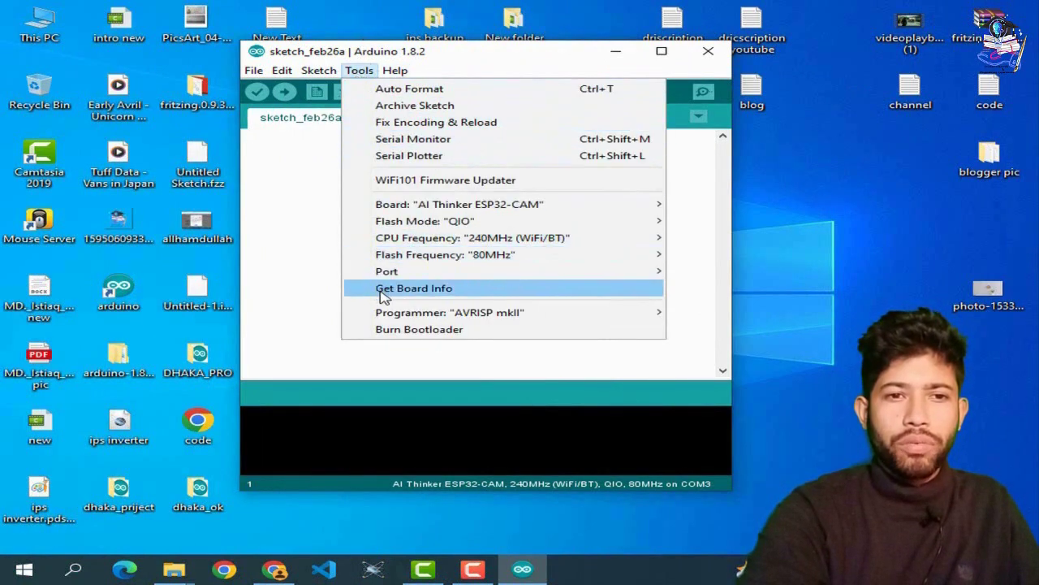
mouse_move(420, 204)
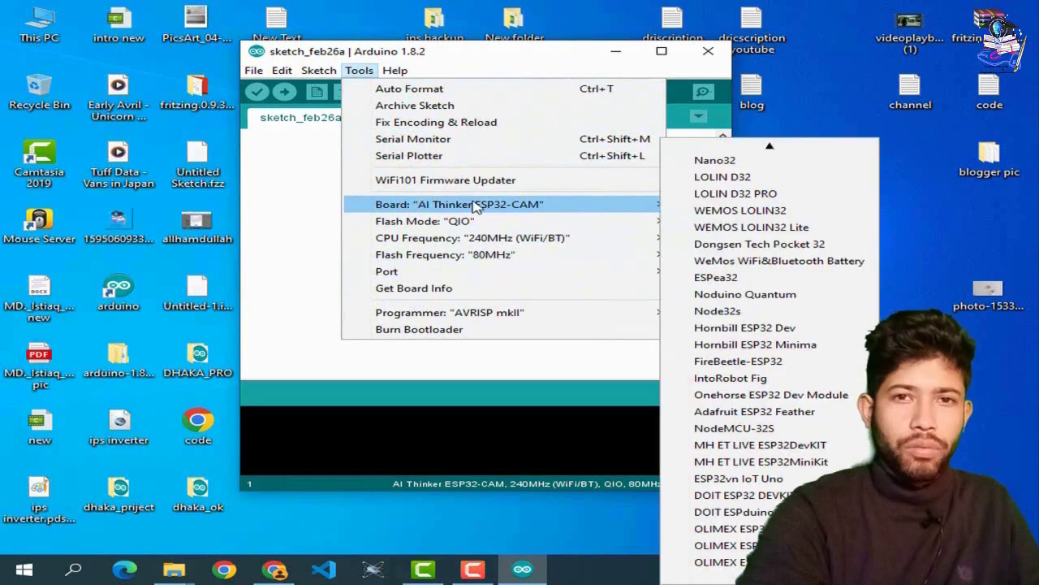
scroll(747, 203, "up", 10)
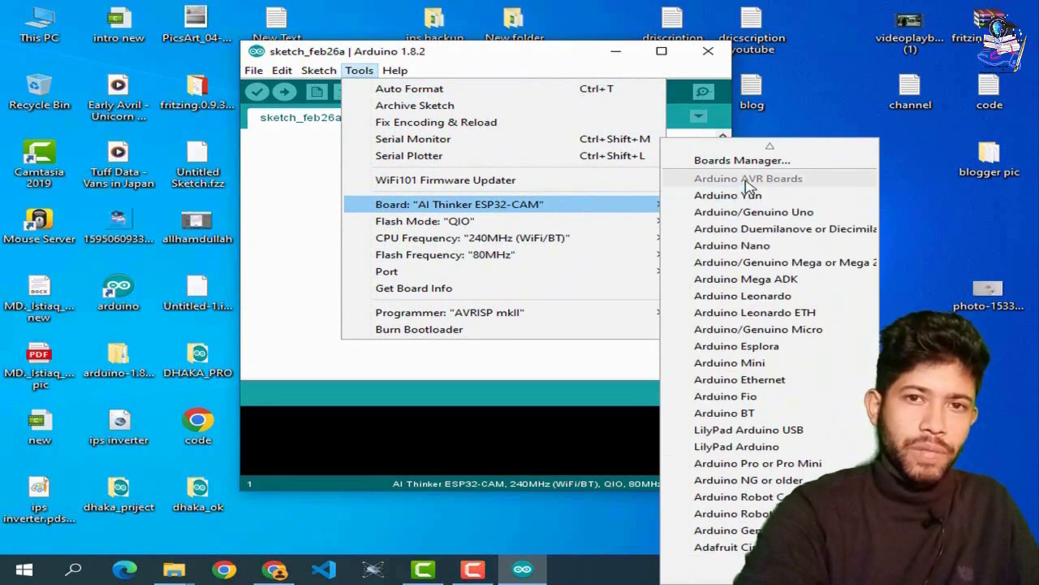
left_click(741, 160)
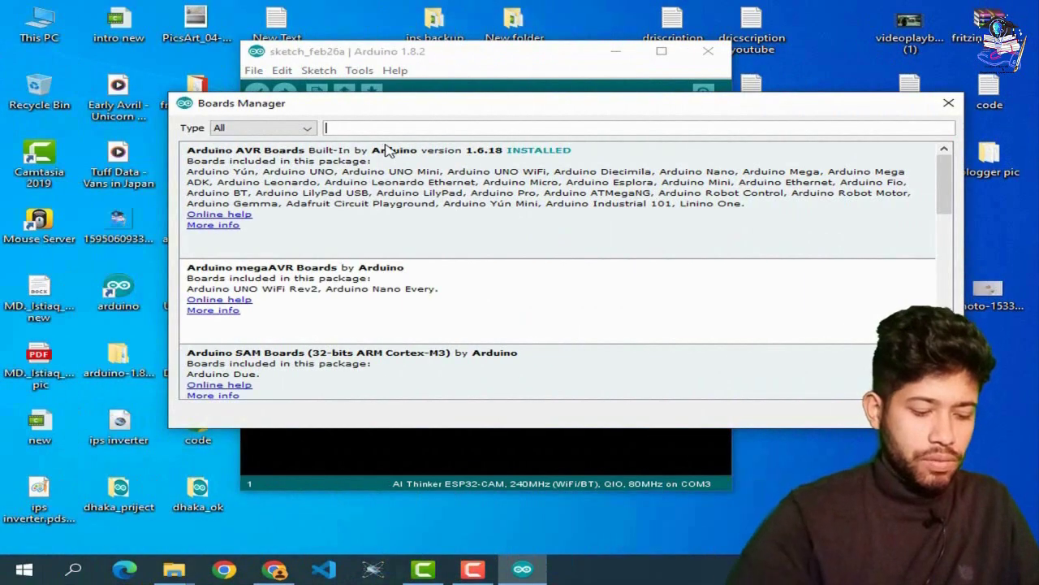
type("es")
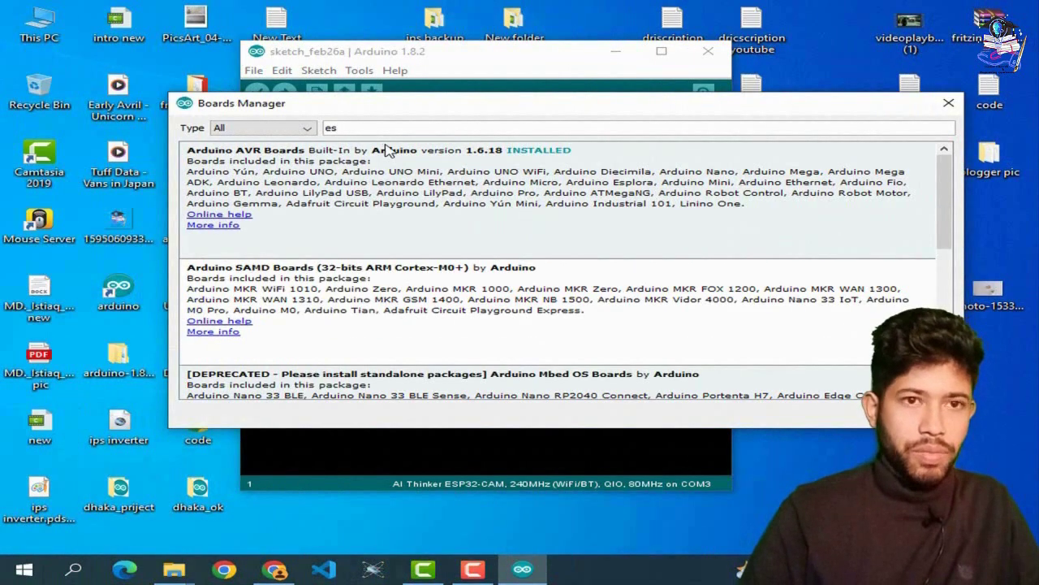
type("p8")
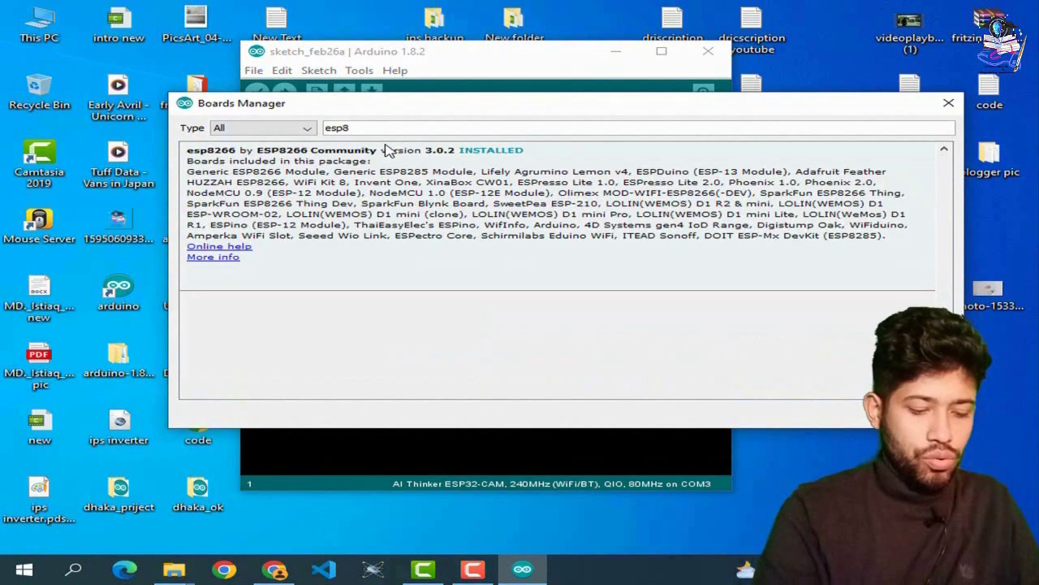
type("266")
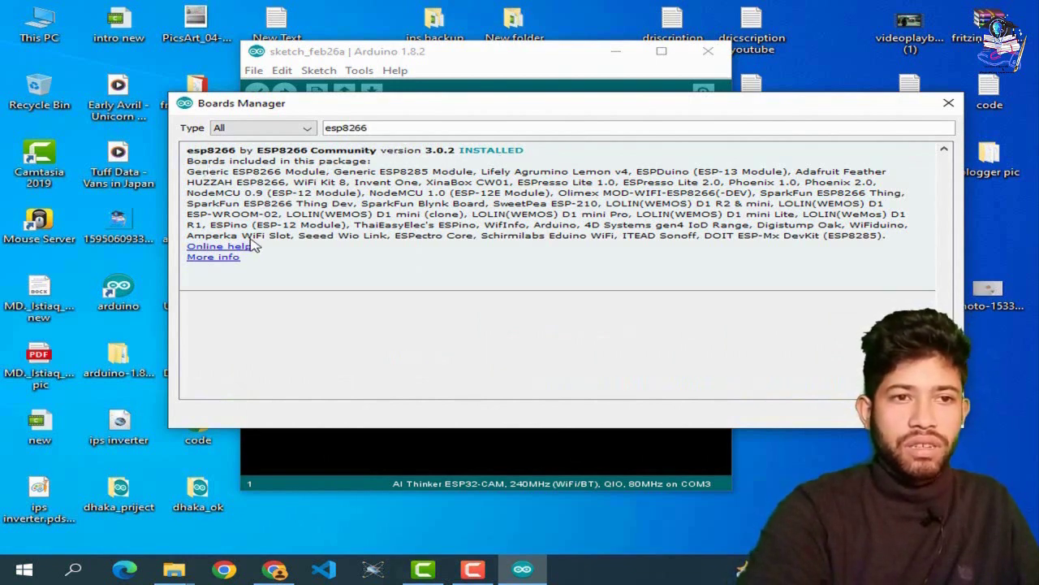
- Review the available versions of the esp8266 package by ESP8266 Community and close the Boards Manager without installing
left_click(207, 261)
left_click(234, 277)
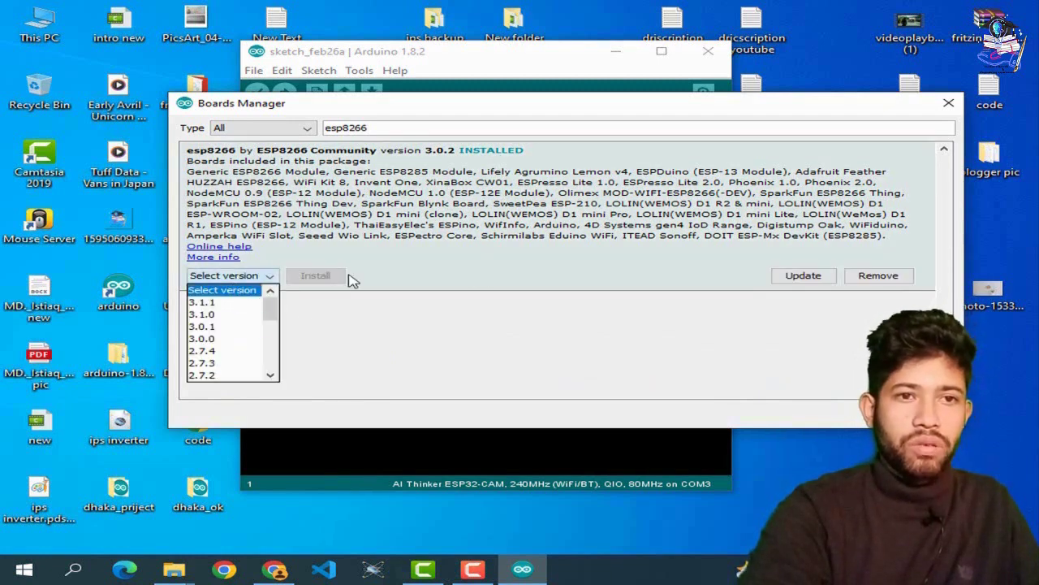
left_click(477, 279)
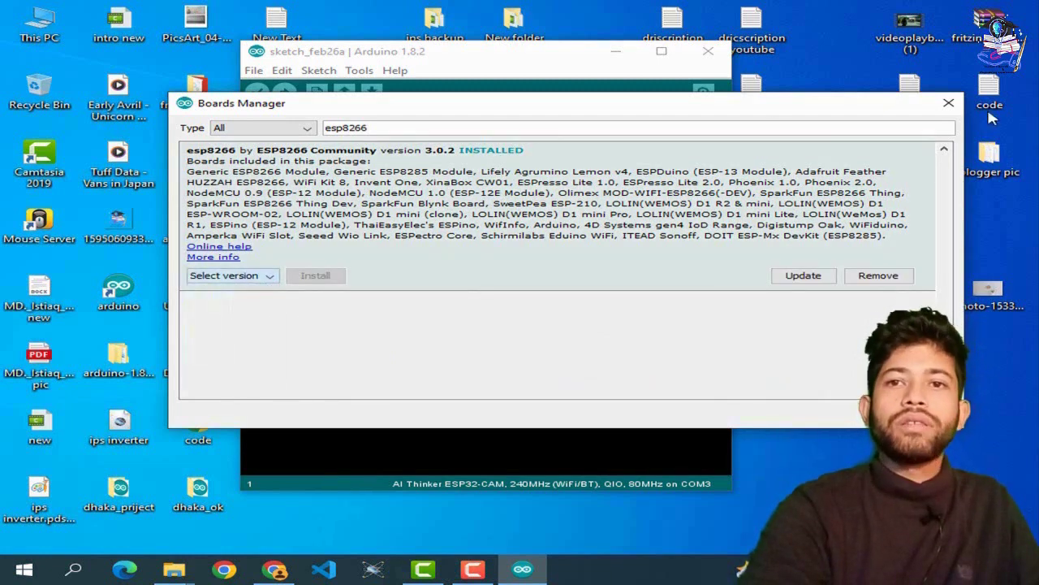
left_click(947, 103)
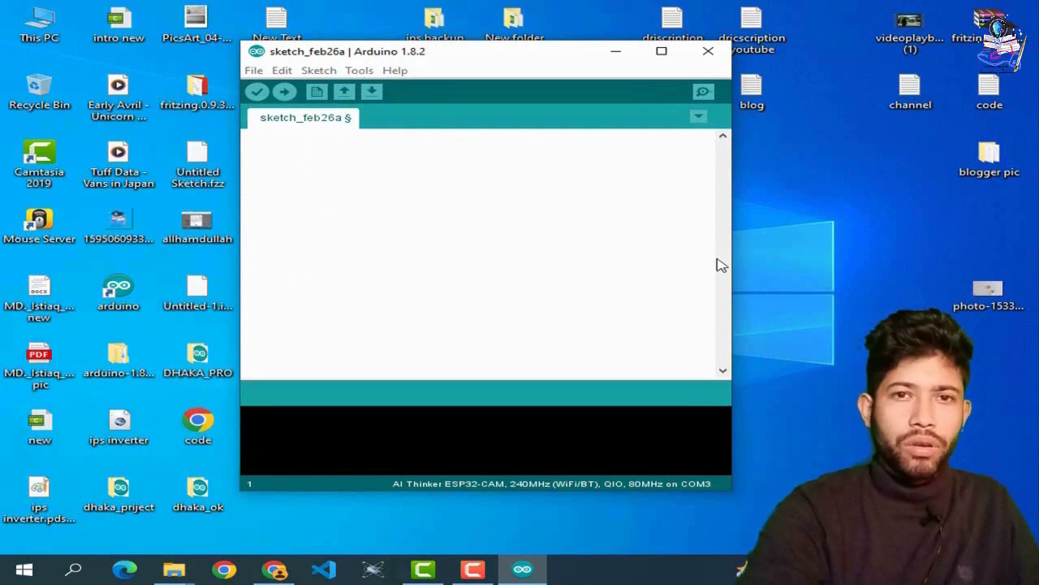
right_click(767, 215)
left_click(792, 259)
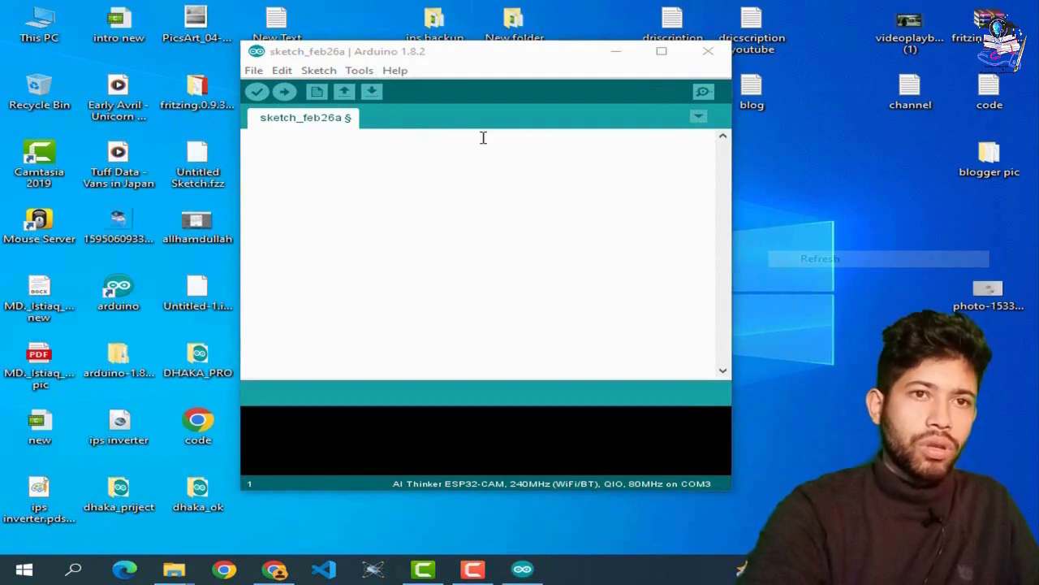
- Set the target board to Generic ESP8266 Module
left_click(357, 72)
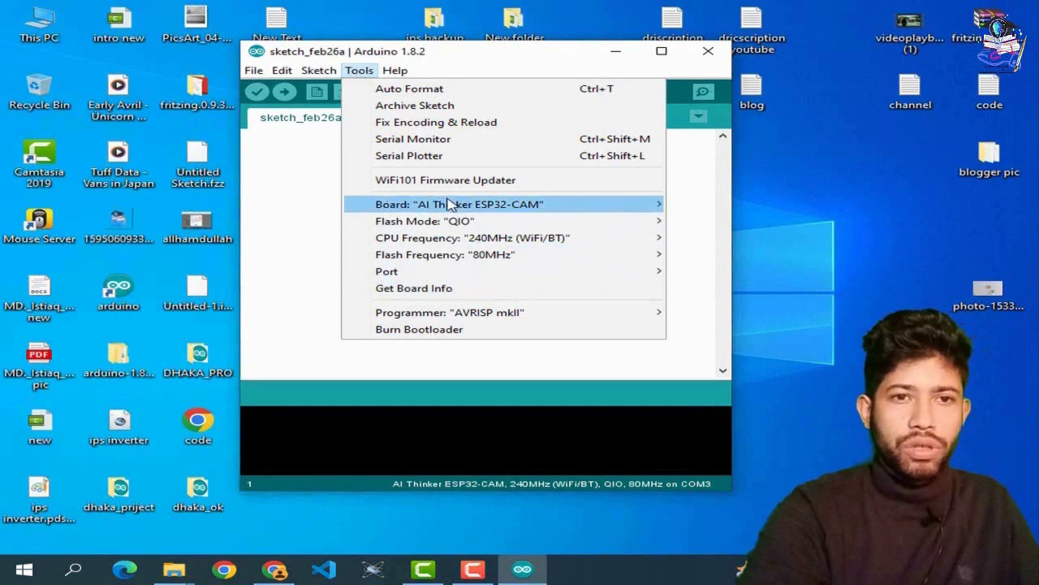
mouse_move(449, 204)
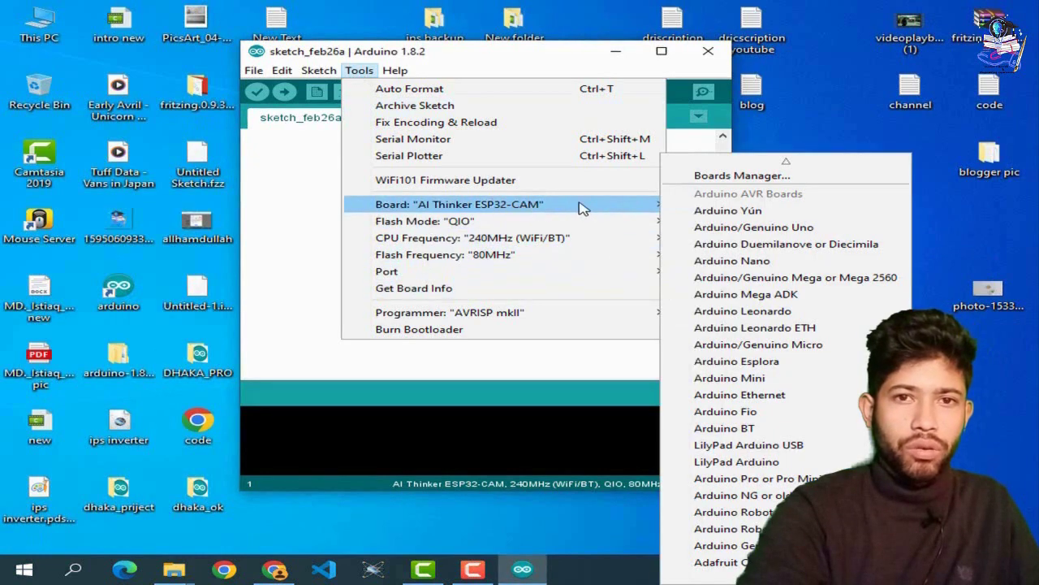
scroll(746, 337, "down", 15)
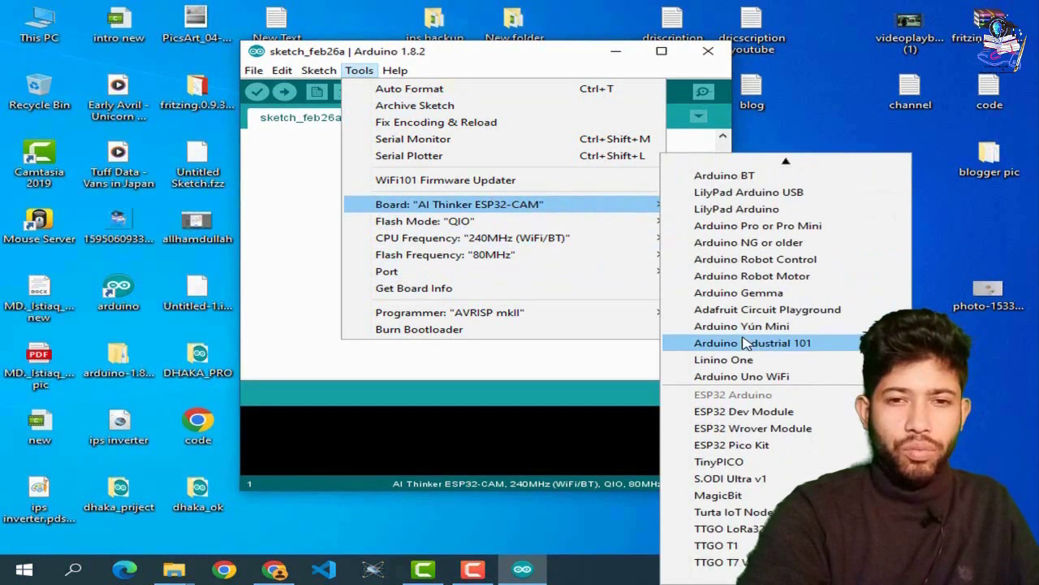
scroll(746, 342, "down", 15)
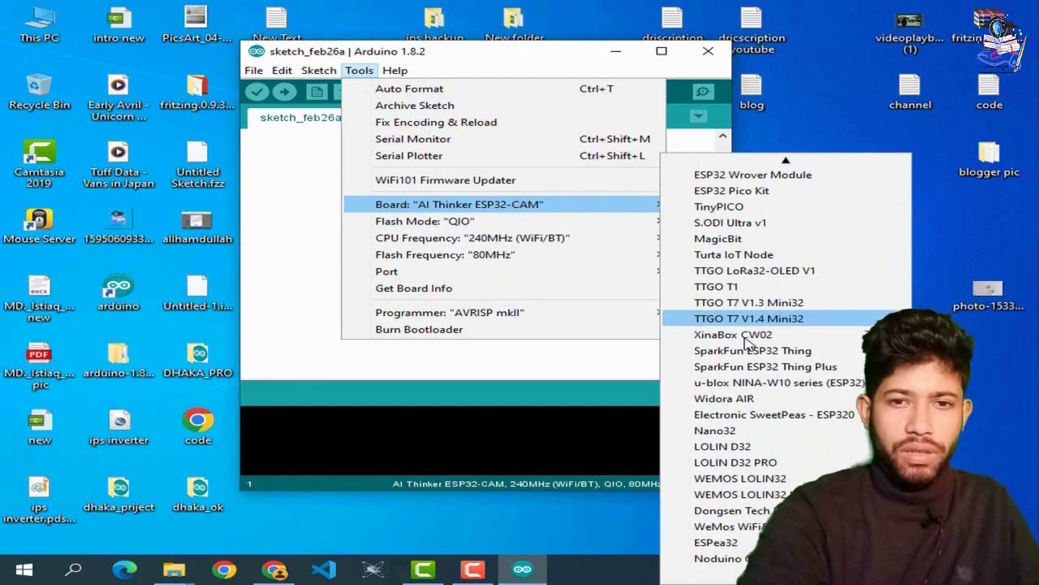
scroll(746, 343, "down", 8)
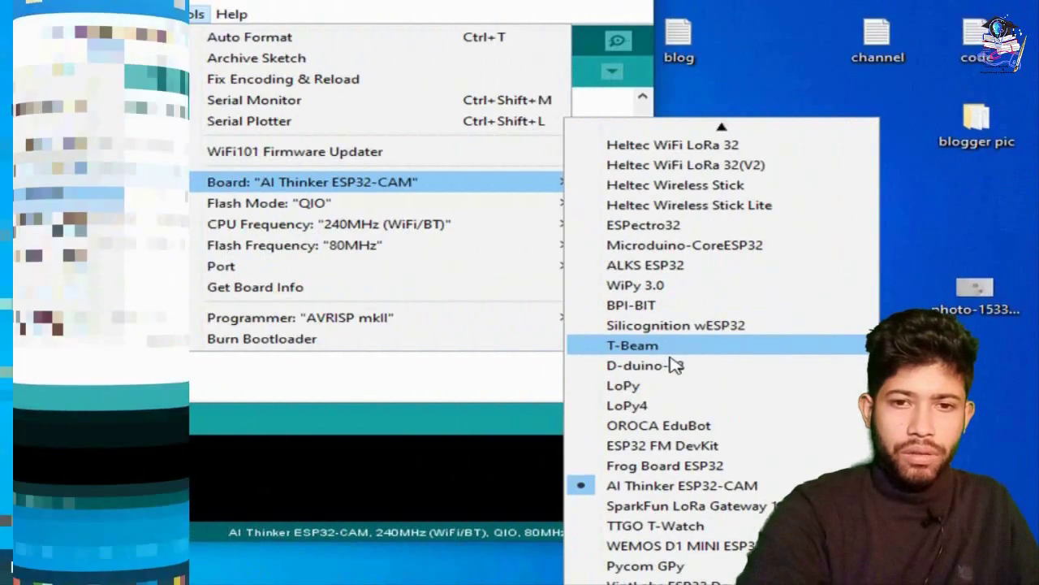
scroll(674, 365, "down", 18)
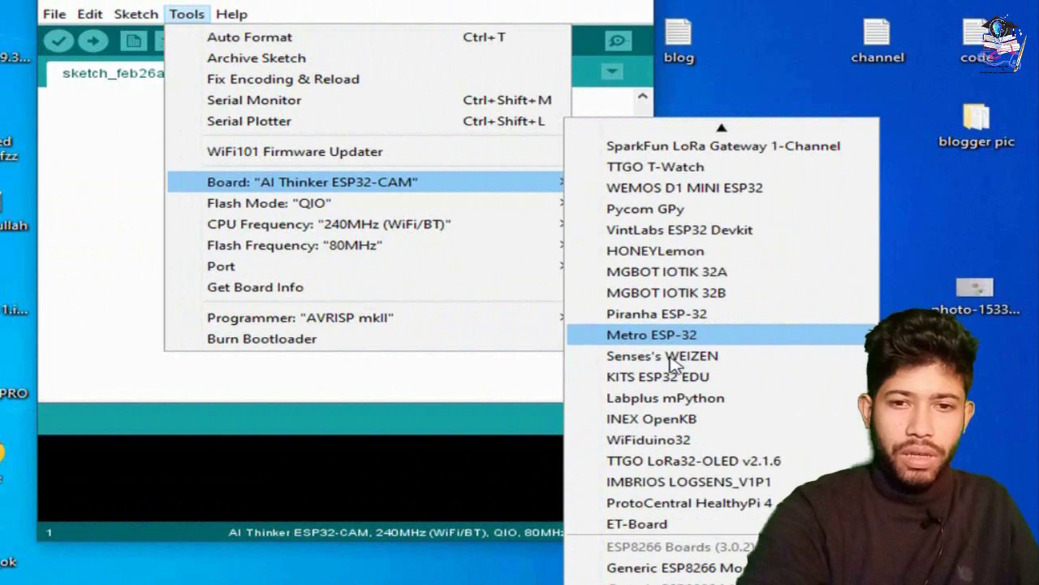
scroll(671, 364, "down", 7)
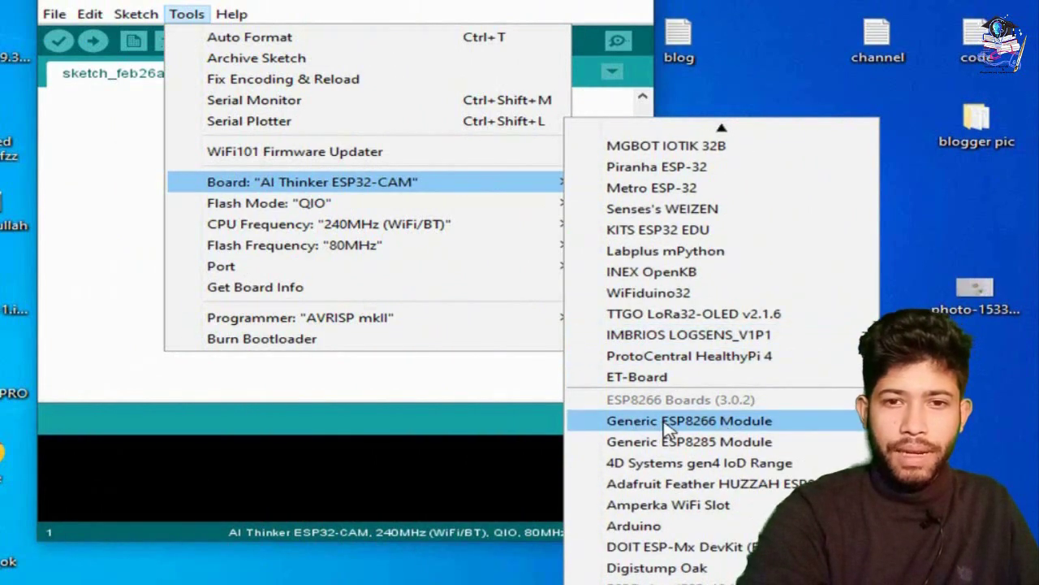
left_click(726, 421)
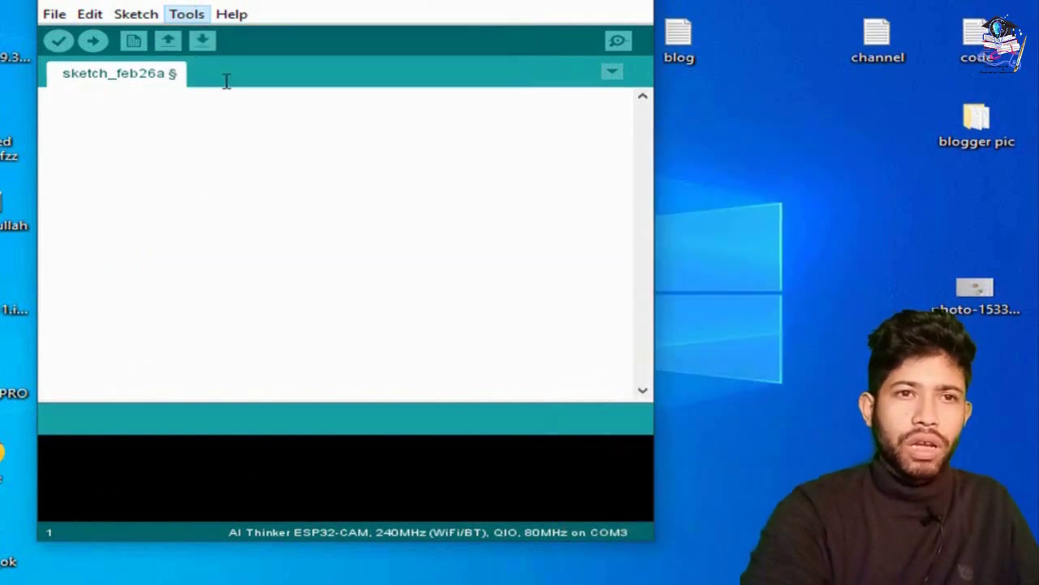
right_click(719, 226)
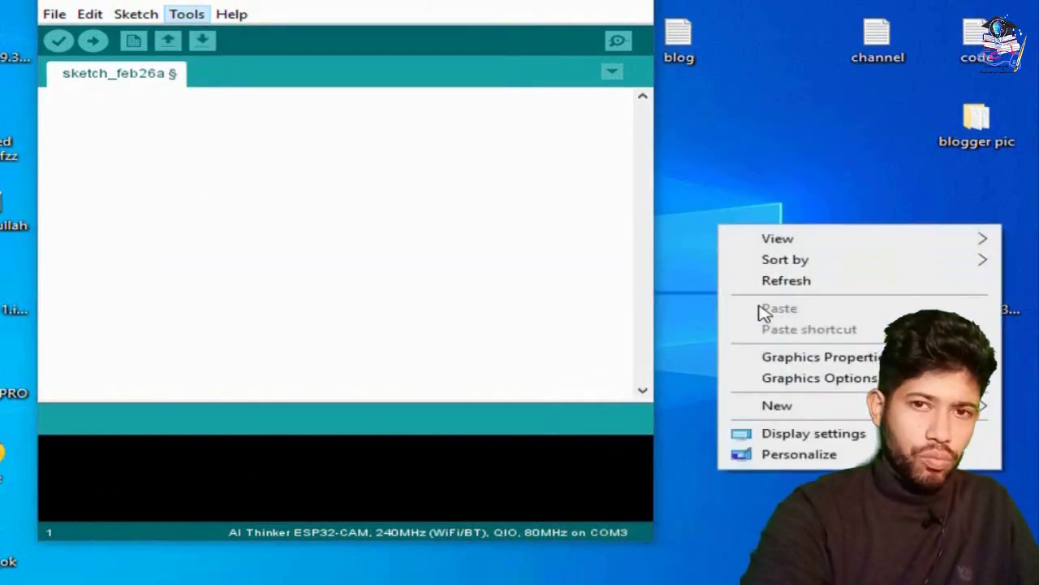
left_click(756, 283)
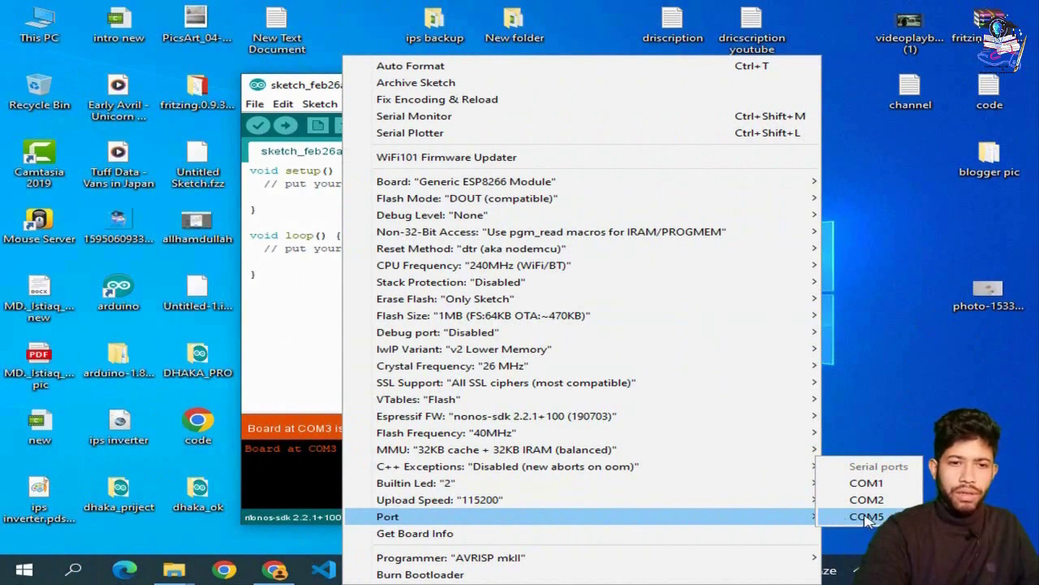
- Try the COM5 port, minimize the Arduino IDE, and check the USB-SERIAL CH340 device's port under Ports (COM & LPT) in Device Manager
left_click(867, 517)
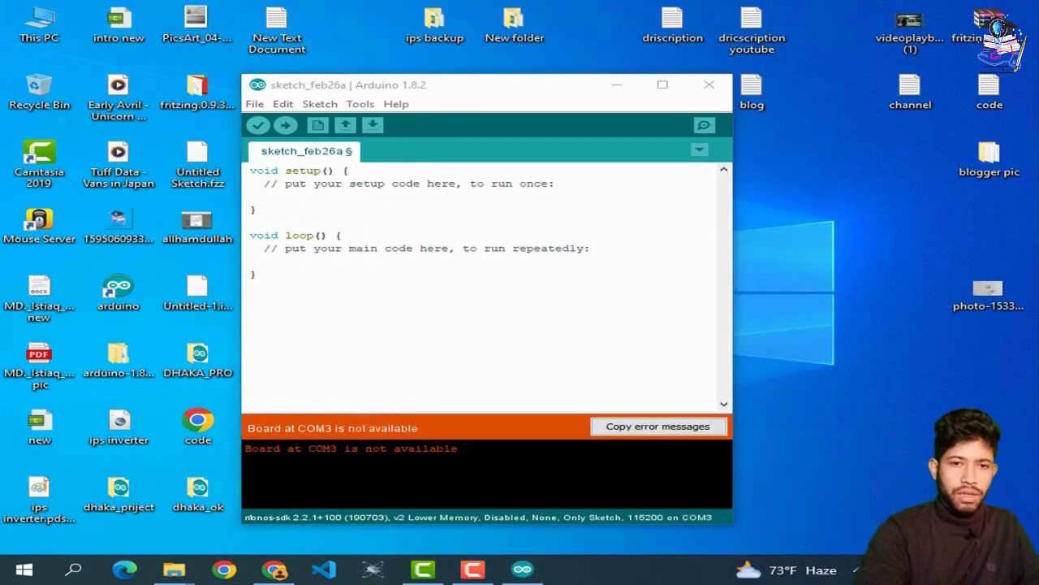
left_click(617, 85)
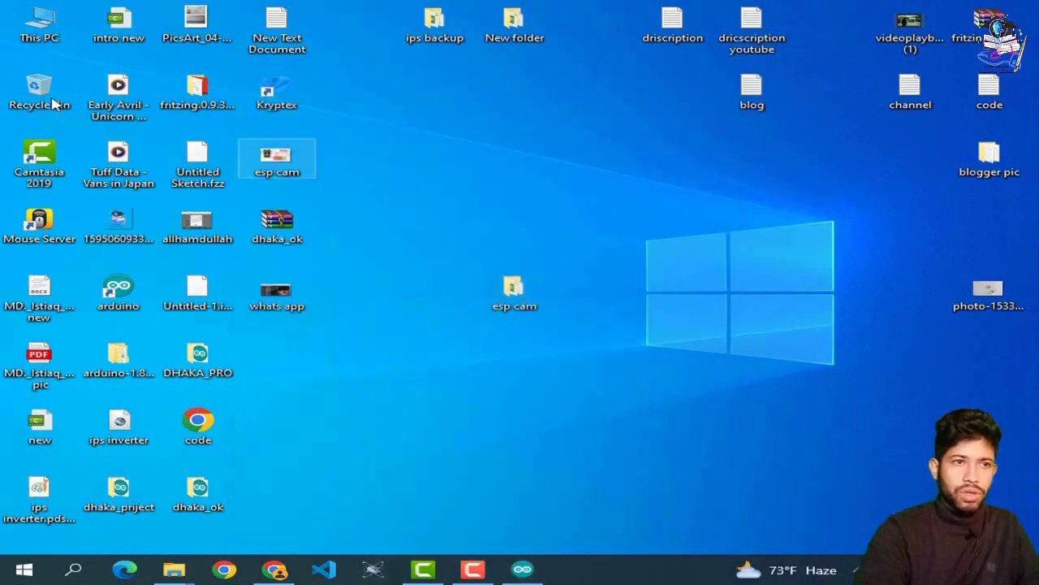
right_click(39, 34)
left_click(78, 78)
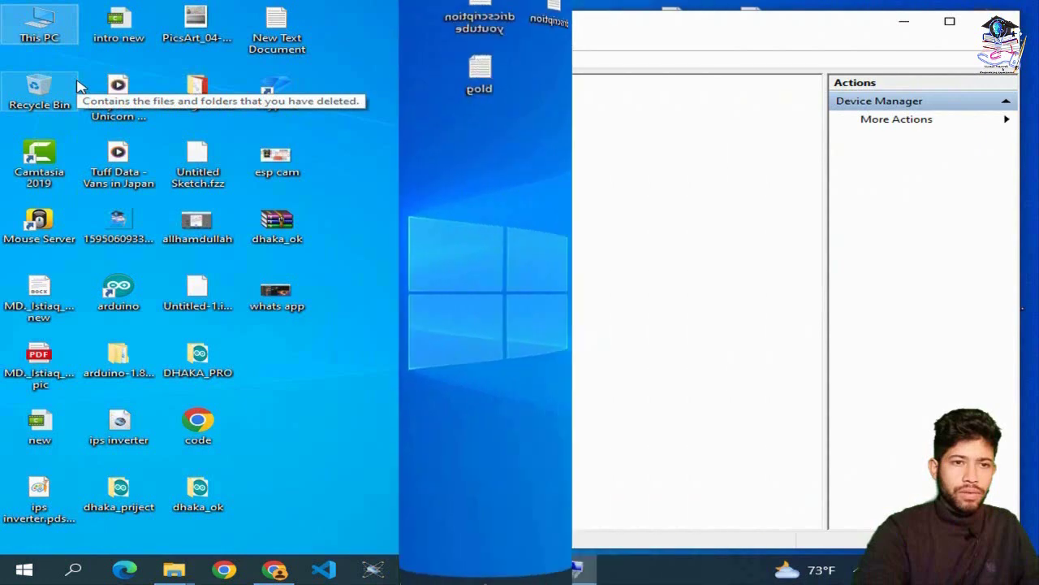
left_click(249, 259)
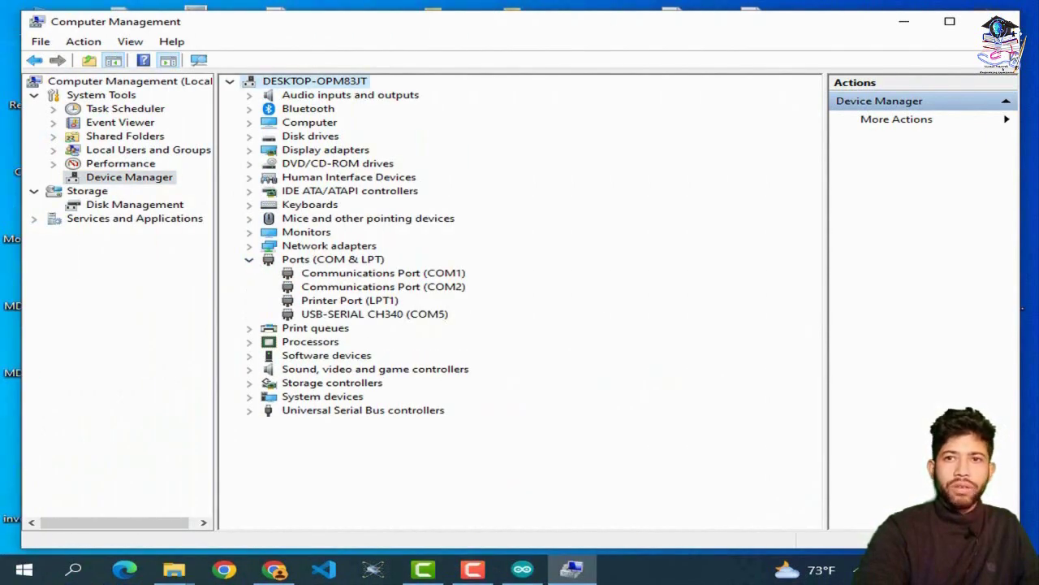
left_click(998, 22)
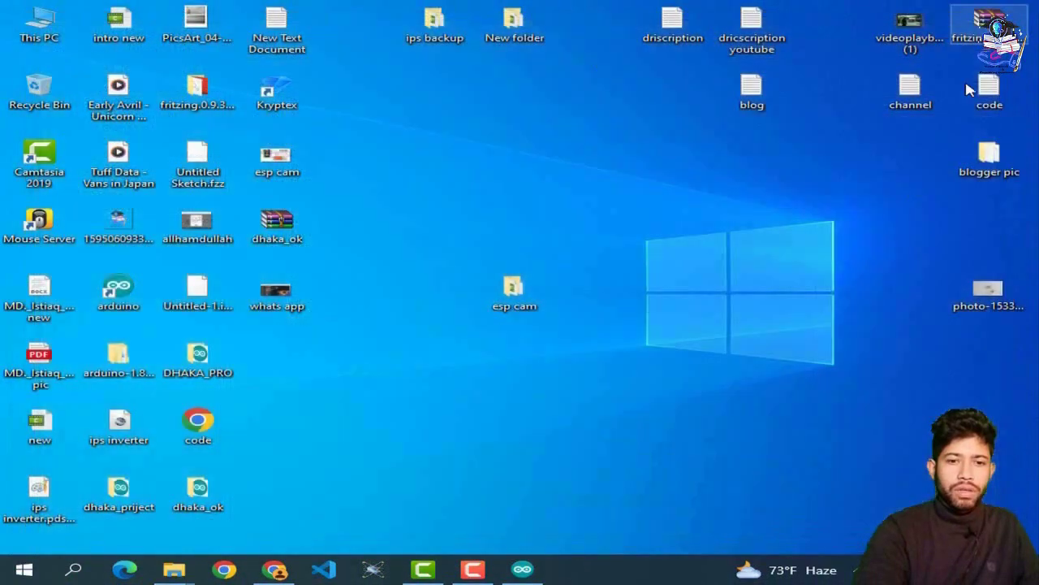
- Return to the Arduino IDE and set the serial port to COM5
left_click(520, 571)
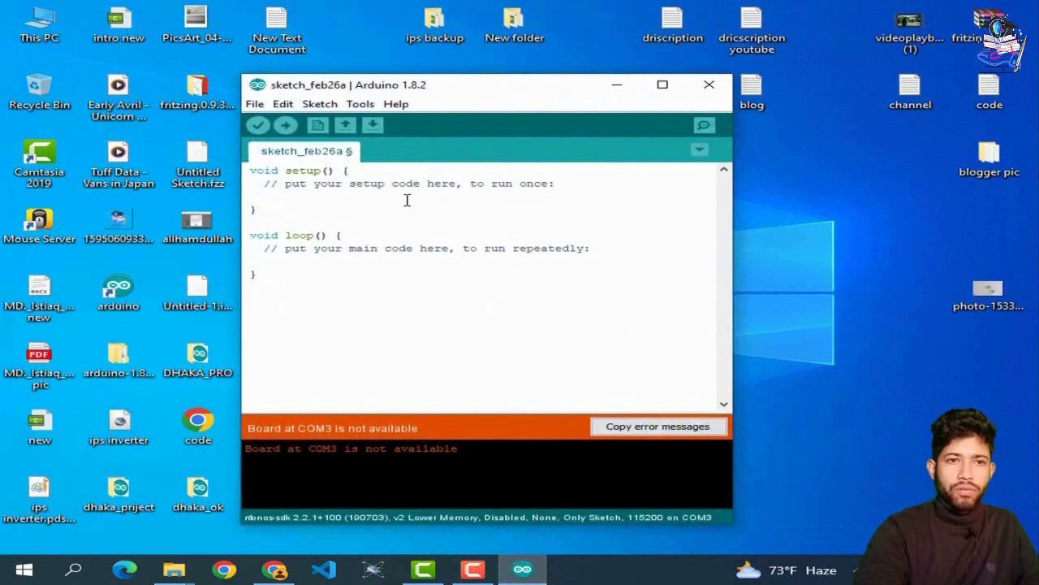
left_click(354, 106)
mouse_move(408, 518)
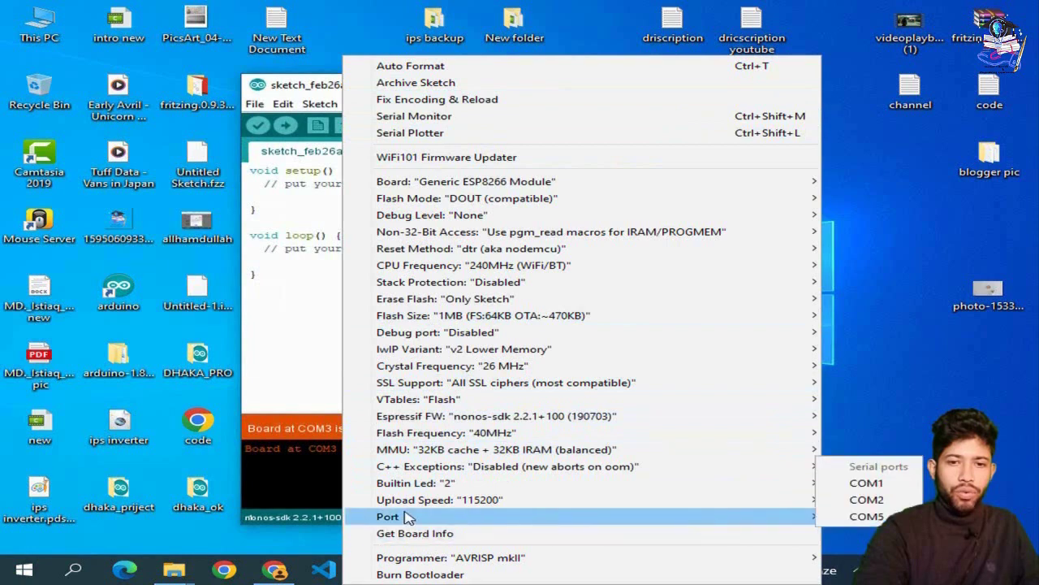
left_click(880, 521)
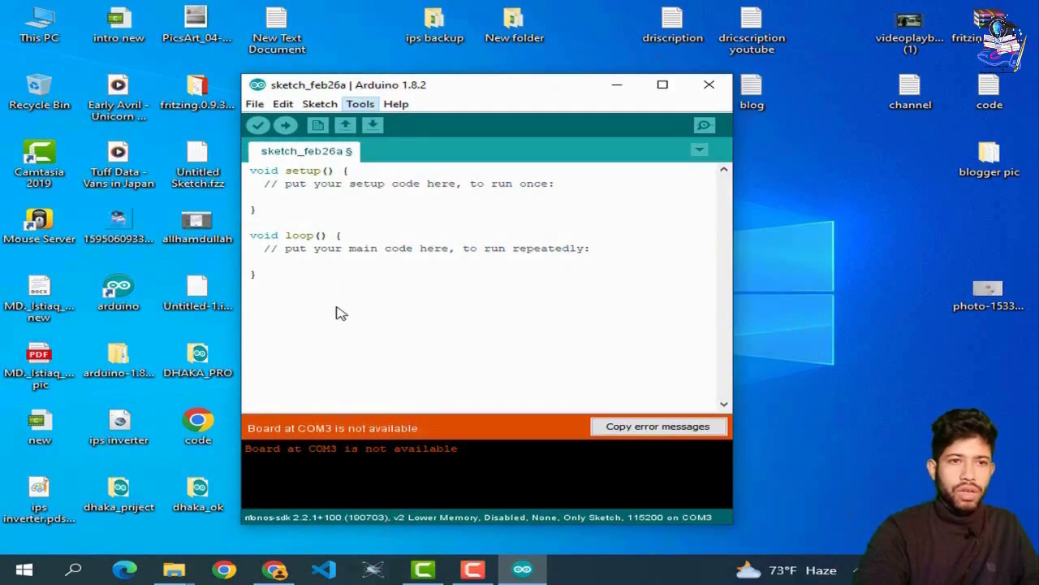
- Replace the sketch with a blink program for pin 2 using 500 ms high and low delays, and upload it without saving
key("ctrl+a")
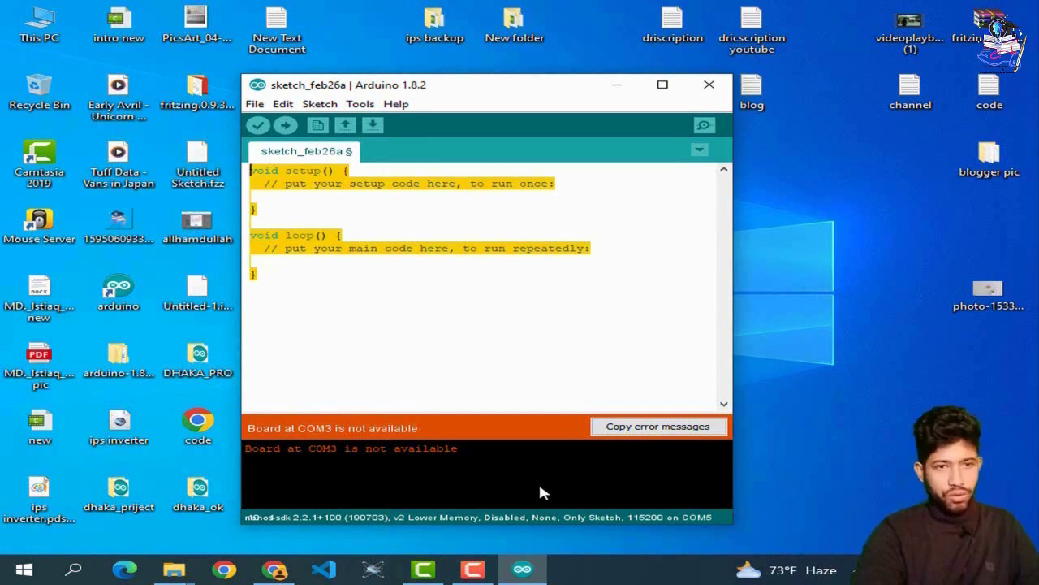
type("int a = 2;  void setup() {   pinMode(a, OUTPUT);     }   void loop()    {     digitalWrite(a, HIGH);     delay(500);     digitalWrite(a, LOW);     delay(500);     }")
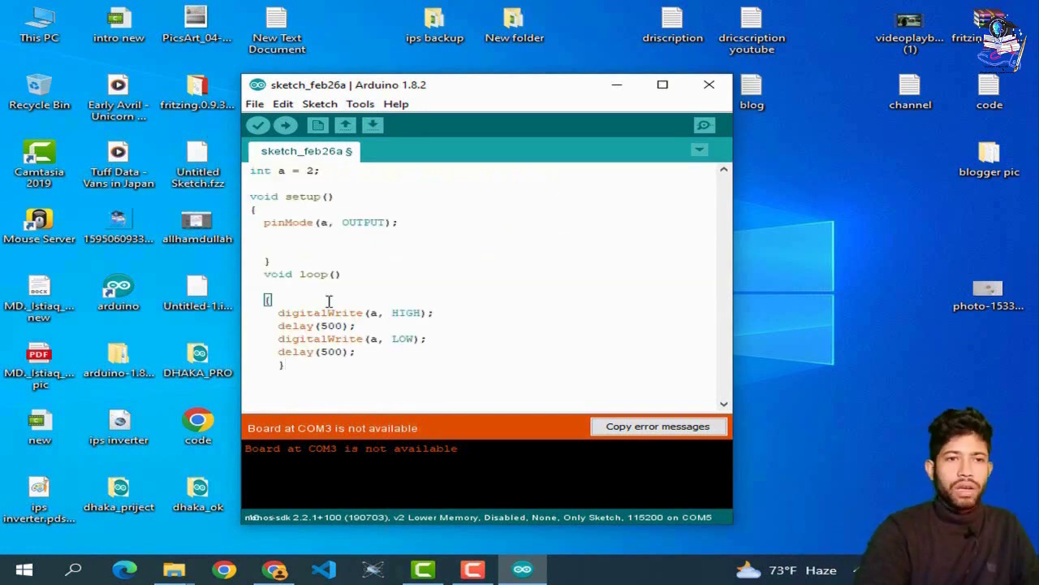
left_click(285, 128)
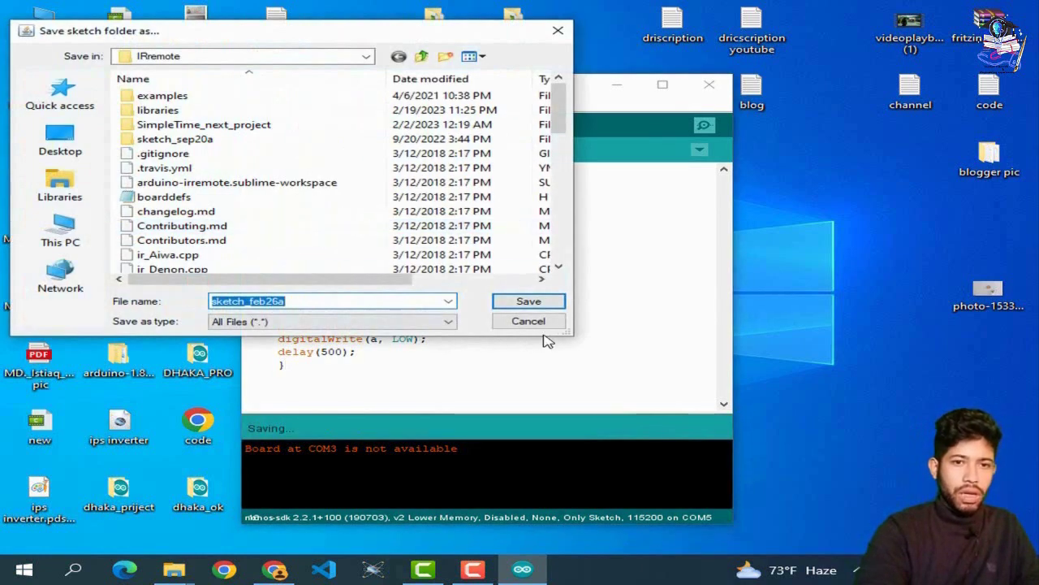
left_click(536, 321)
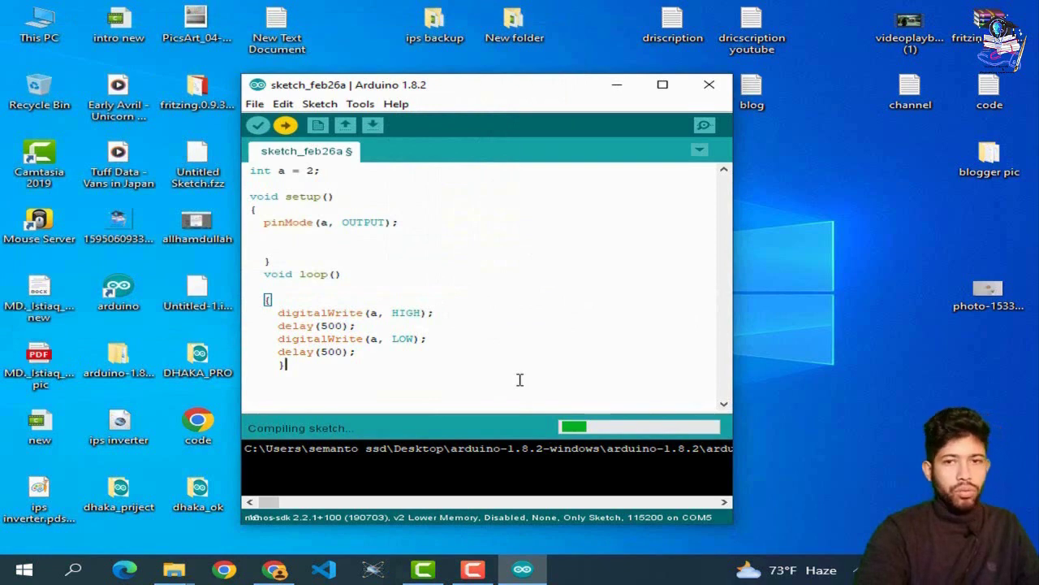